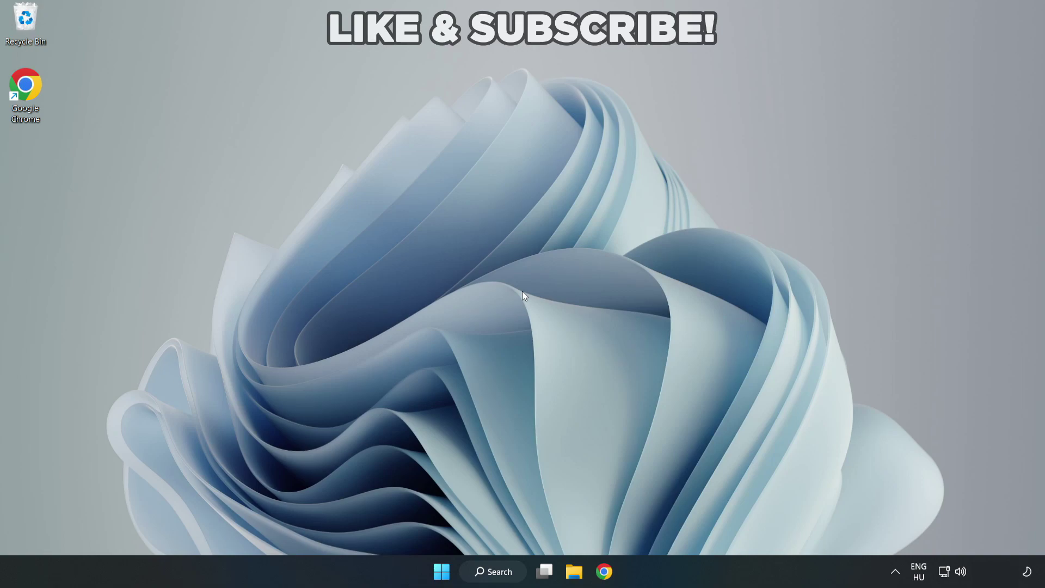
# Step: Search Windows for "device manager"
pyautogui.click(498, 574)
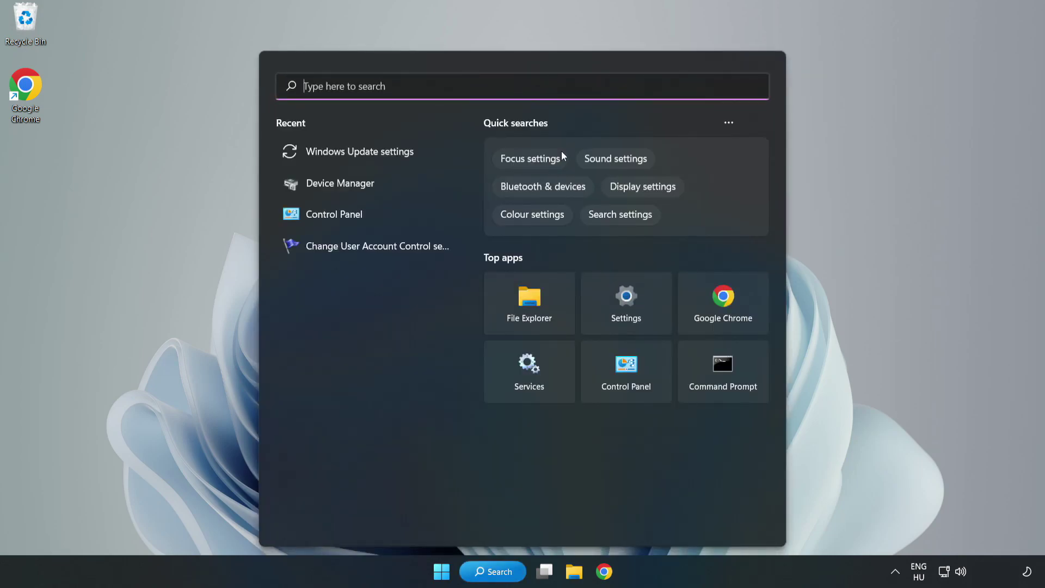
pyautogui.write('device m')
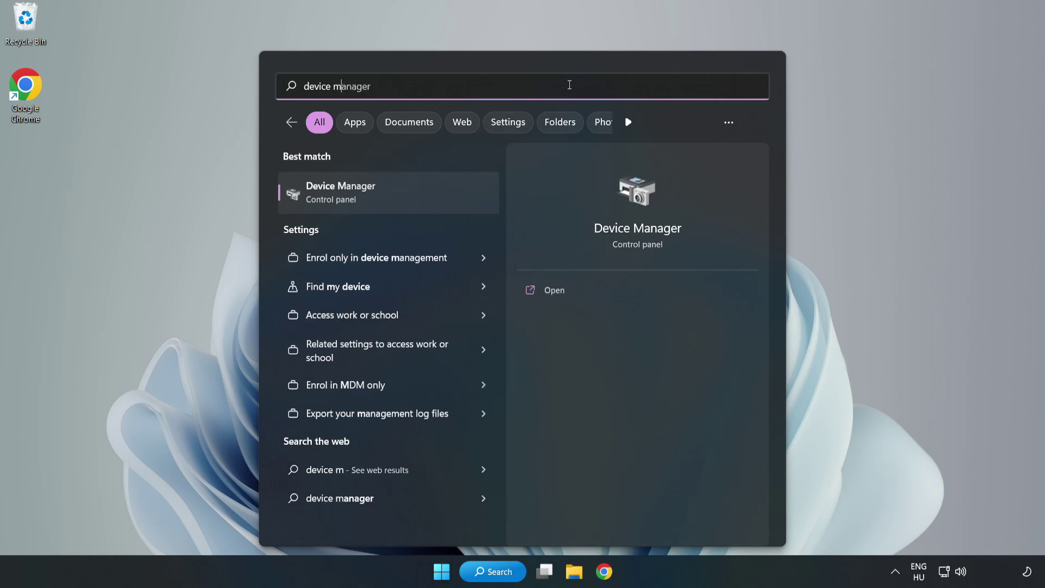
pyautogui.write('anager')
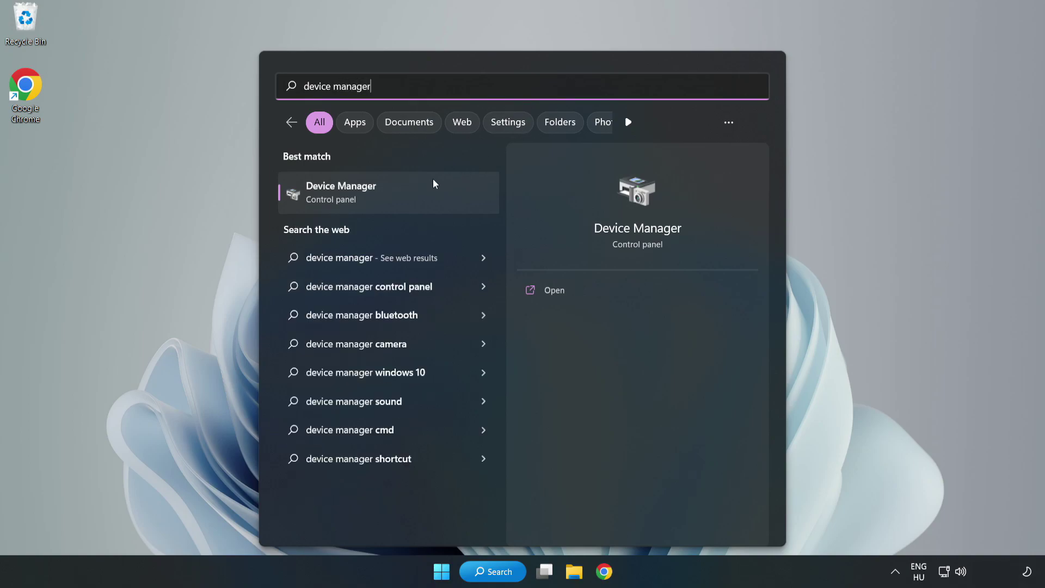
# Step: Open Device Manager centred, expand Display adapters and right-click the VMware SVGA 3D adapter
pyautogui.click(388, 198)
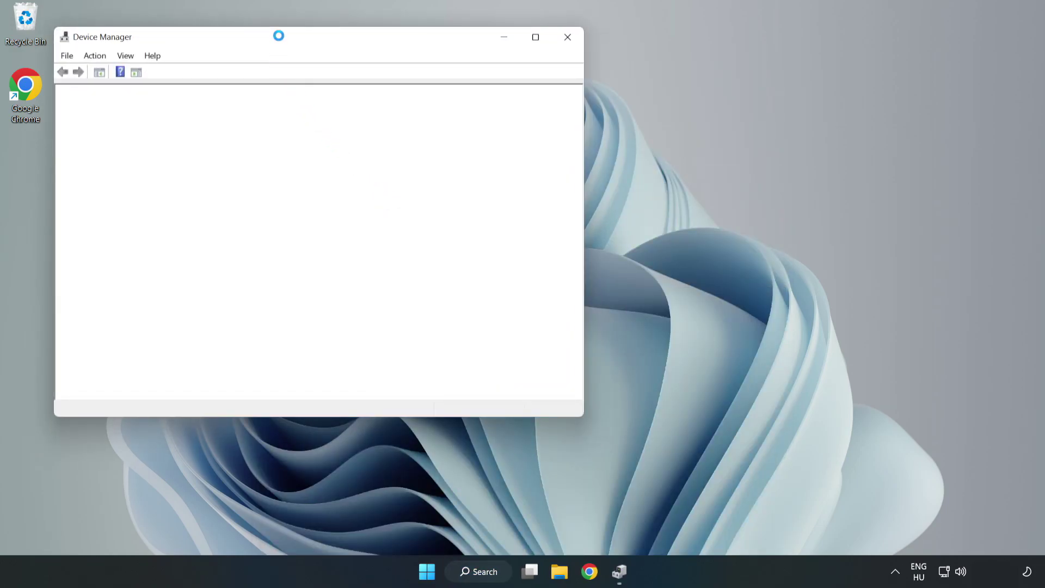
pyautogui.moveTo(278, 41); pyautogui.dragTo(467, 93)
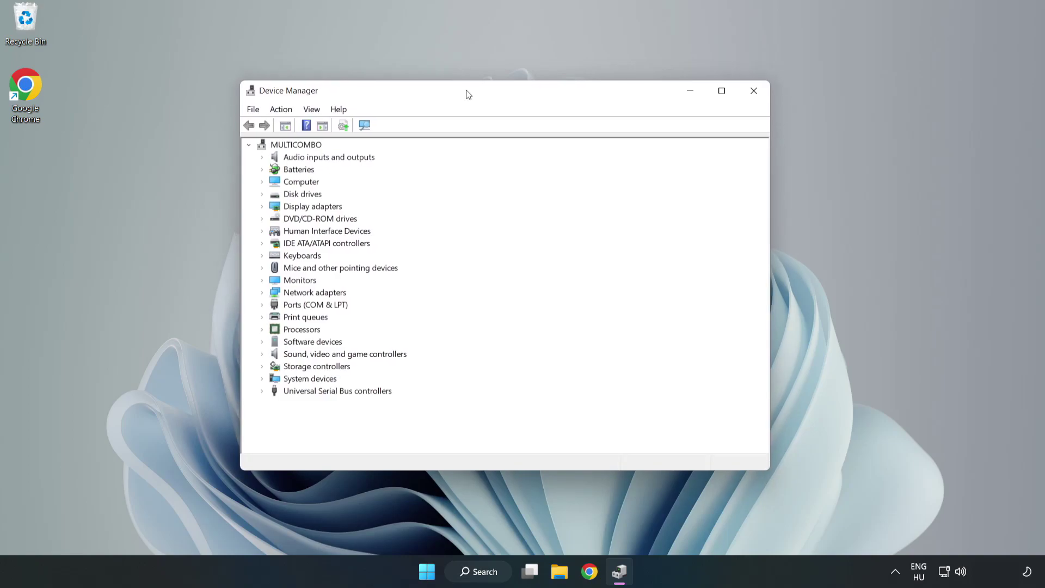
pyautogui.click(277, 206)
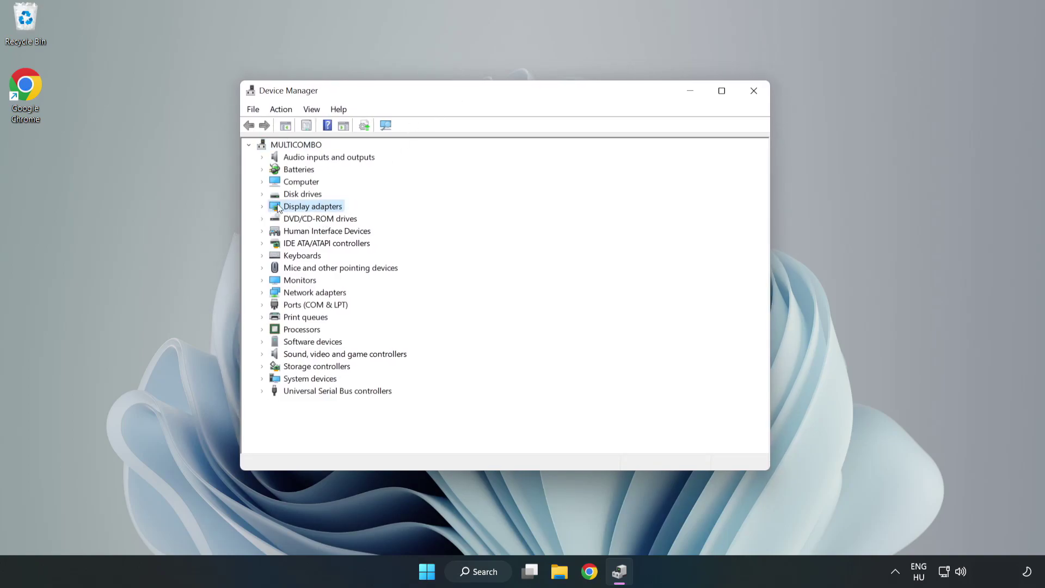
pyautogui.click(261, 206)
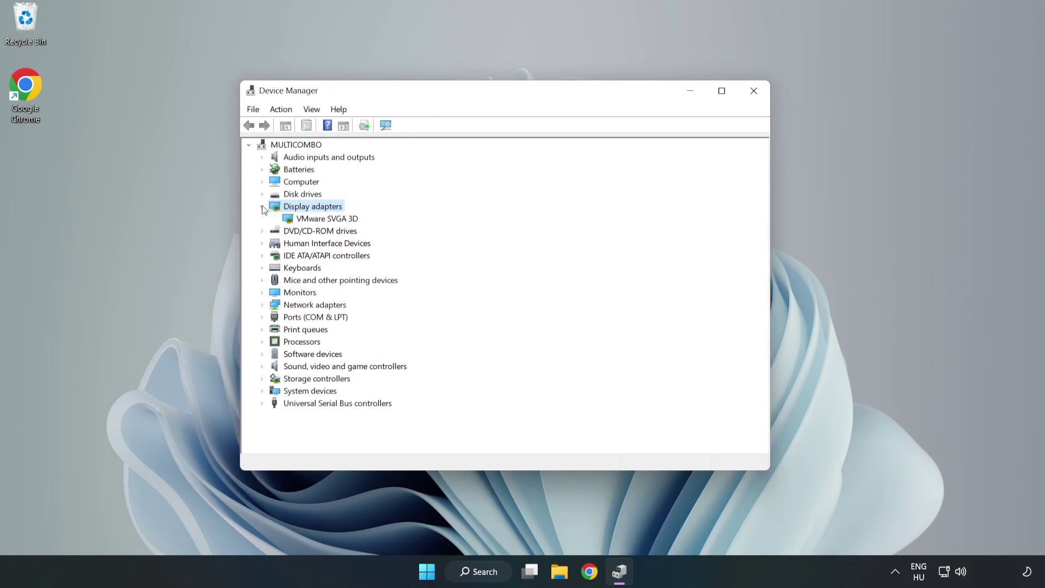
pyautogui.click(292, 219)
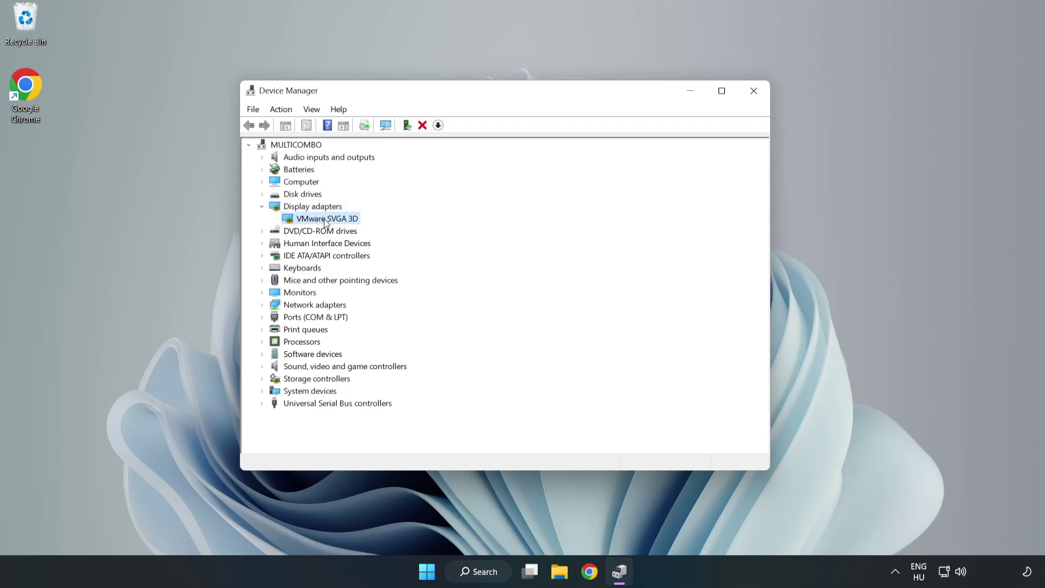
pyautogui.rightClick(324, 222)
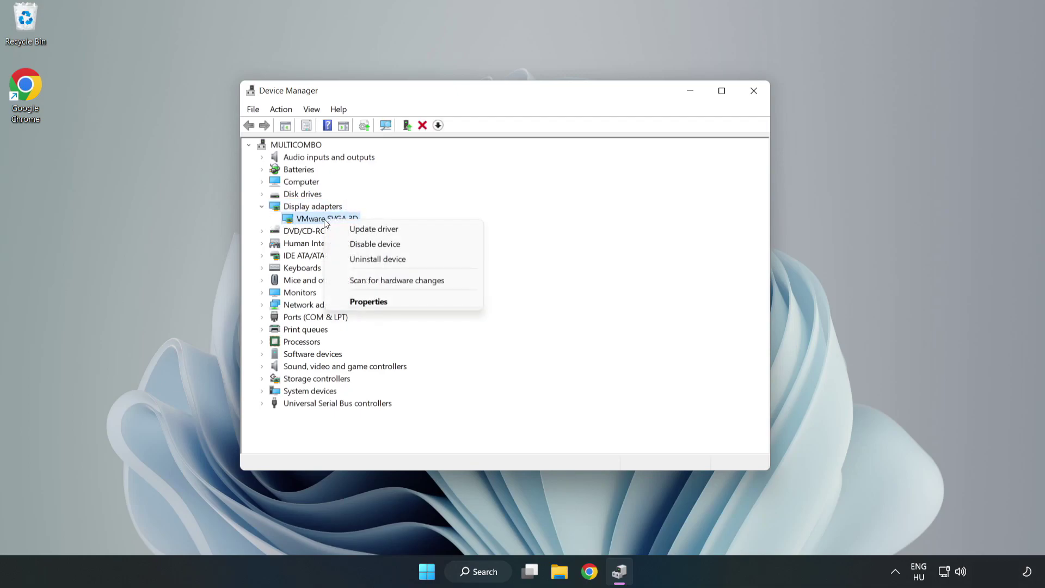
# Step: Run an automatic driver search for VMware SVGA 3D, which finds the best driver already installed
pyautogui.click(404, 230)
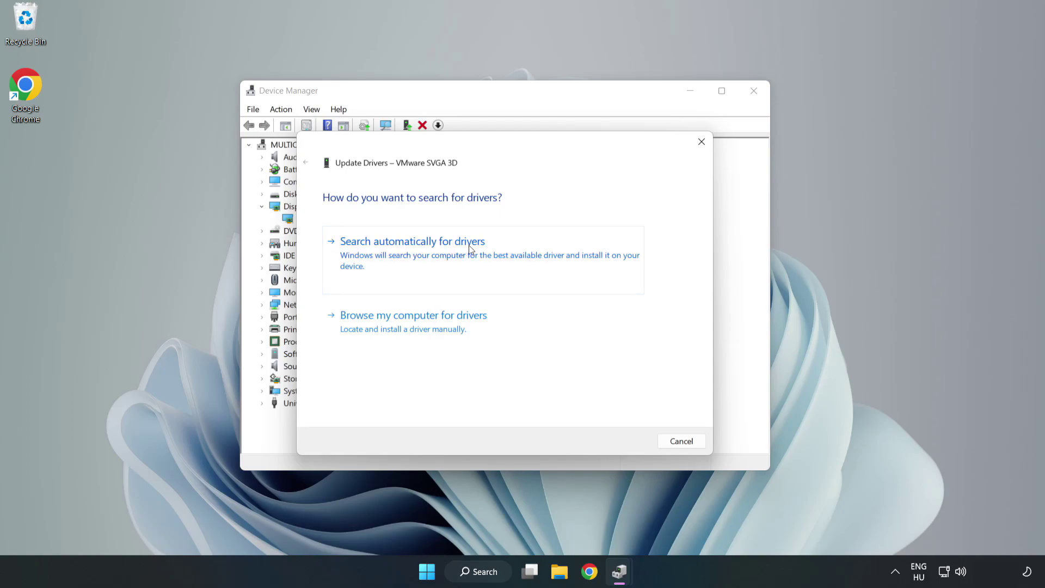
pyautogui.click(415, 254)
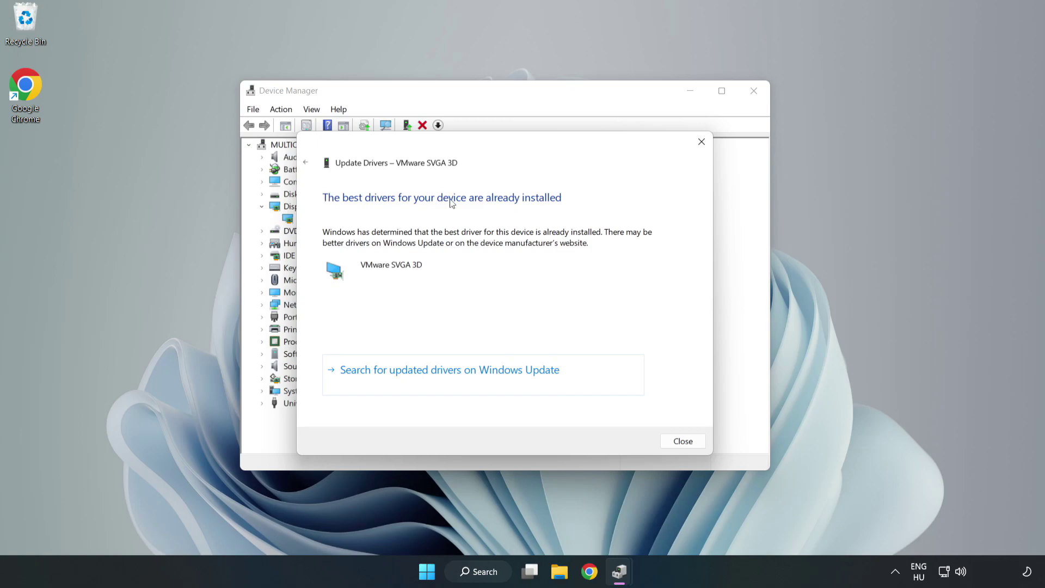
pyautogui.click(683, 441)
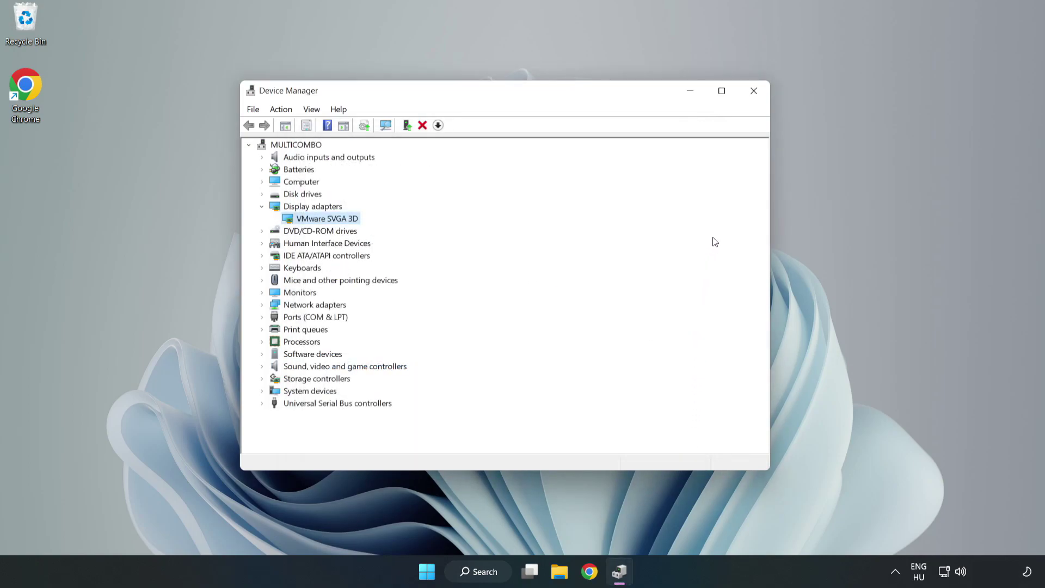
# Step: Close Device Manager and search Windows for "updates"
pyautogui.click(755, 92)
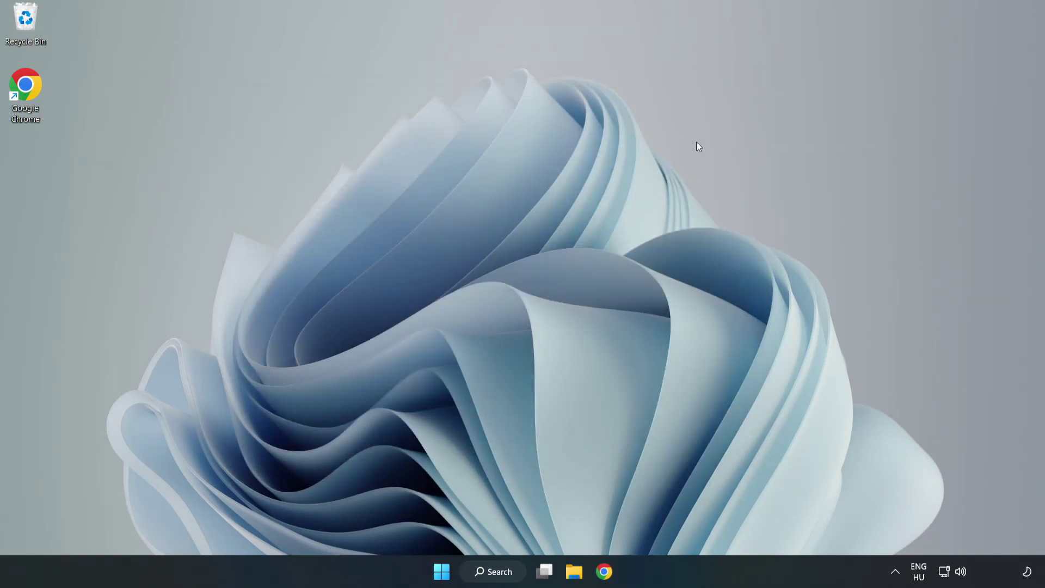
pyautogui.click(480, 570)
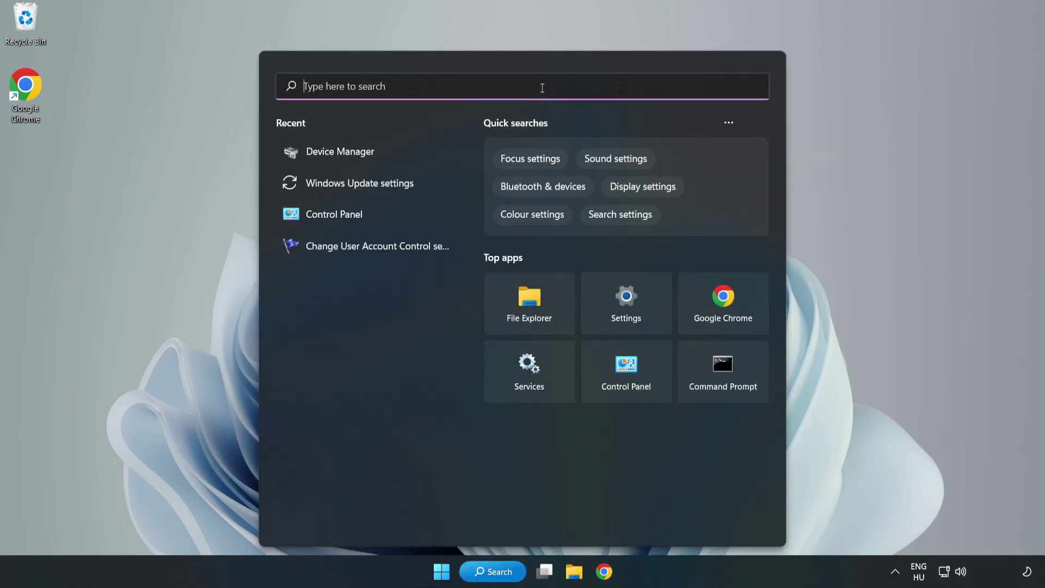
pyautogui.write('updates')
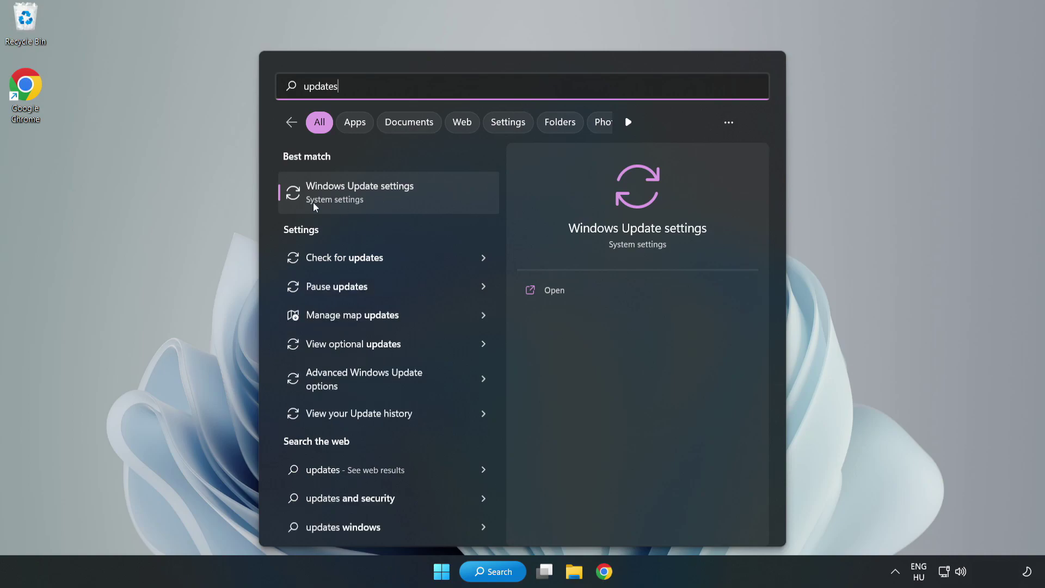
# Step: Open Windows Update settings maximized and check for updates until the PC reports up to date
pyautogui.click(374, 198)
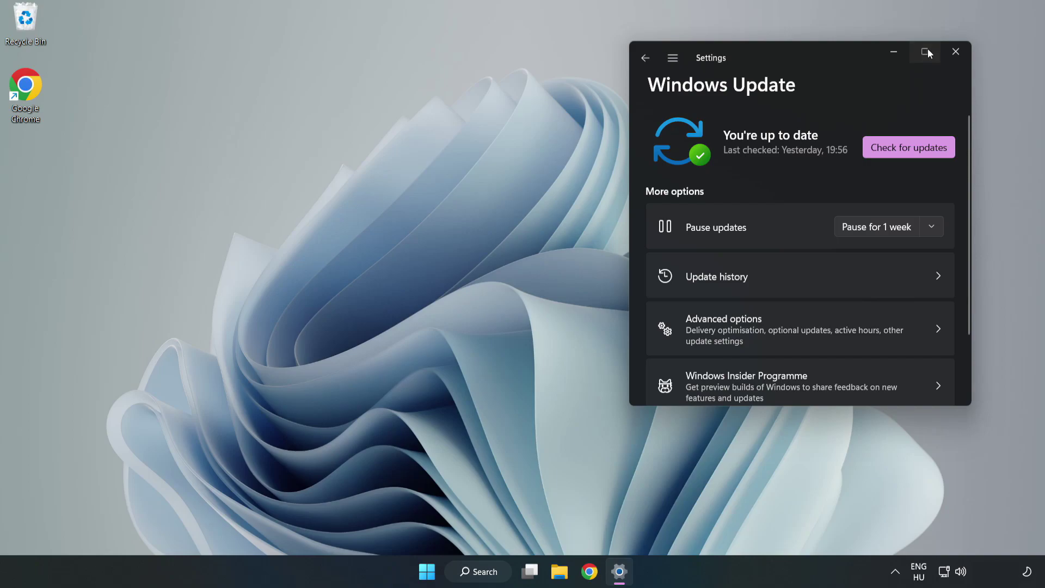
pyautogui.click(926, 50)
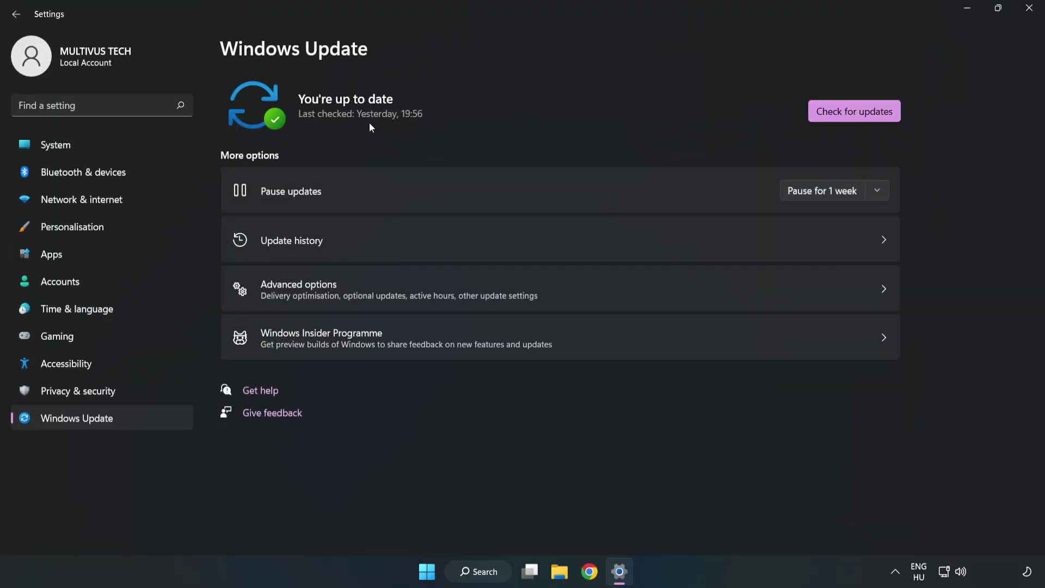
pyautogui.click(858, 113)
# Step: Close Settings and open Properties for the YOUR NOT WORKING APP desktop shortcut, centred on screen
pyautogui.click(1028, 8)
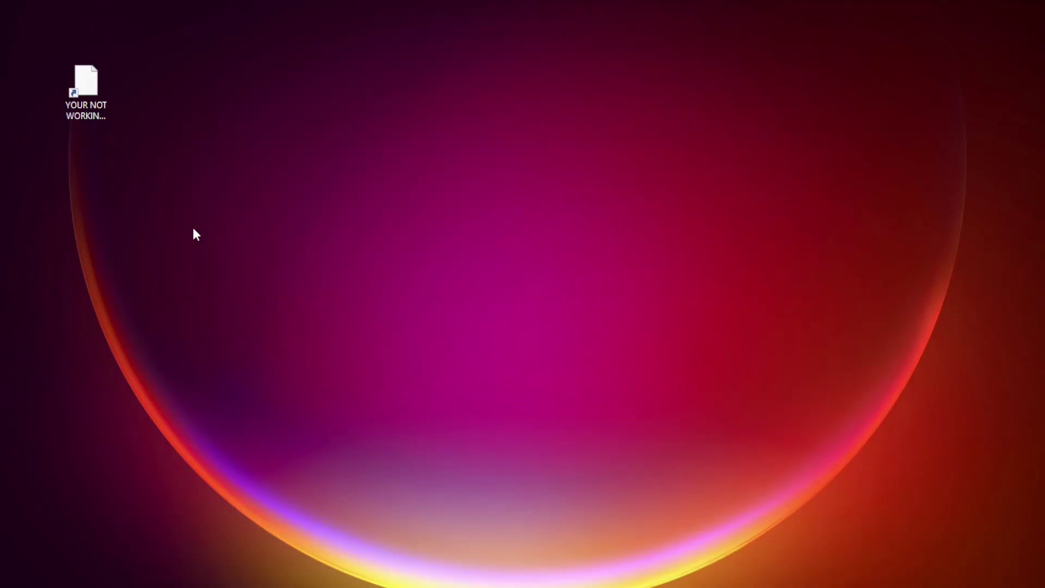
pyautogui.click(85, 87)
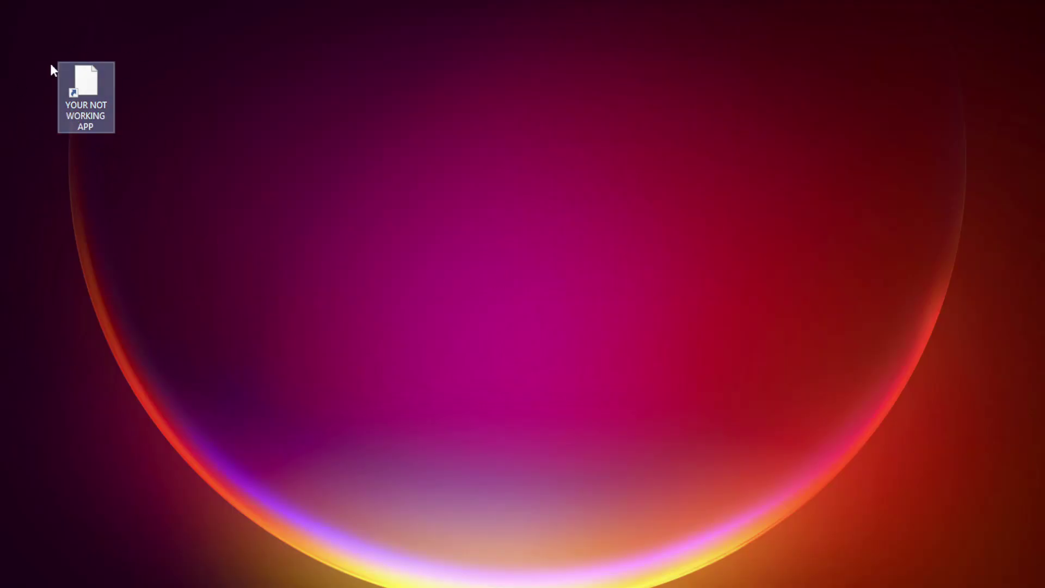
pyautogui.rightClick(85, 76)
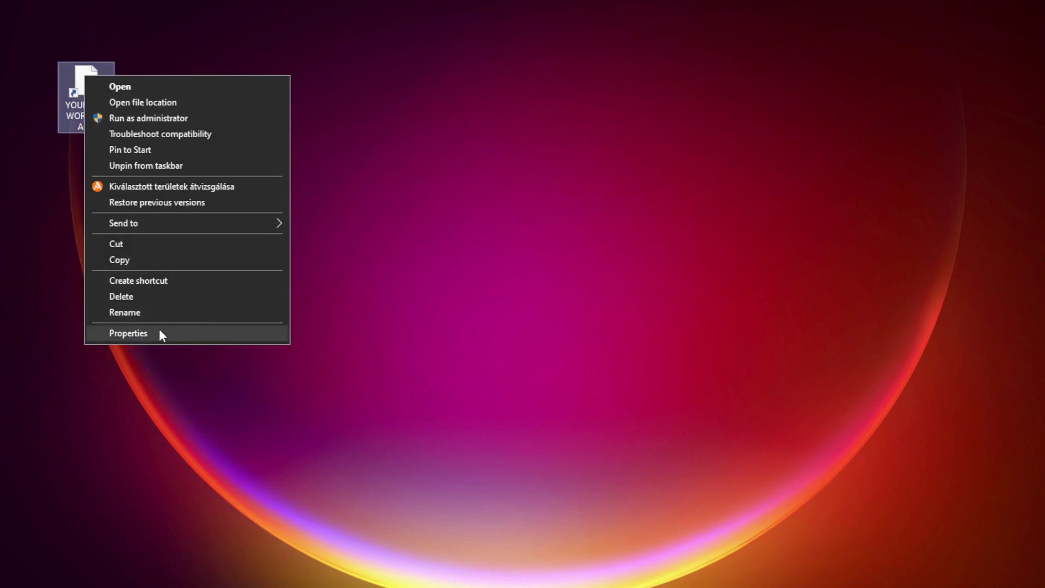
pyautogui.click(210, 335)
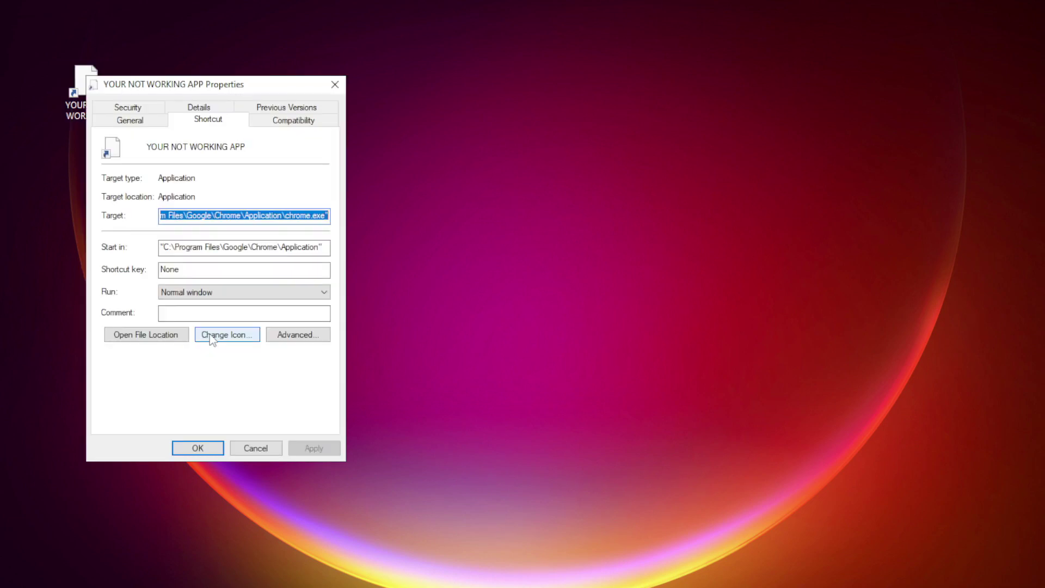
pyautogui.moveTo(228, 82); pyautogui.dragTo(526, 116)
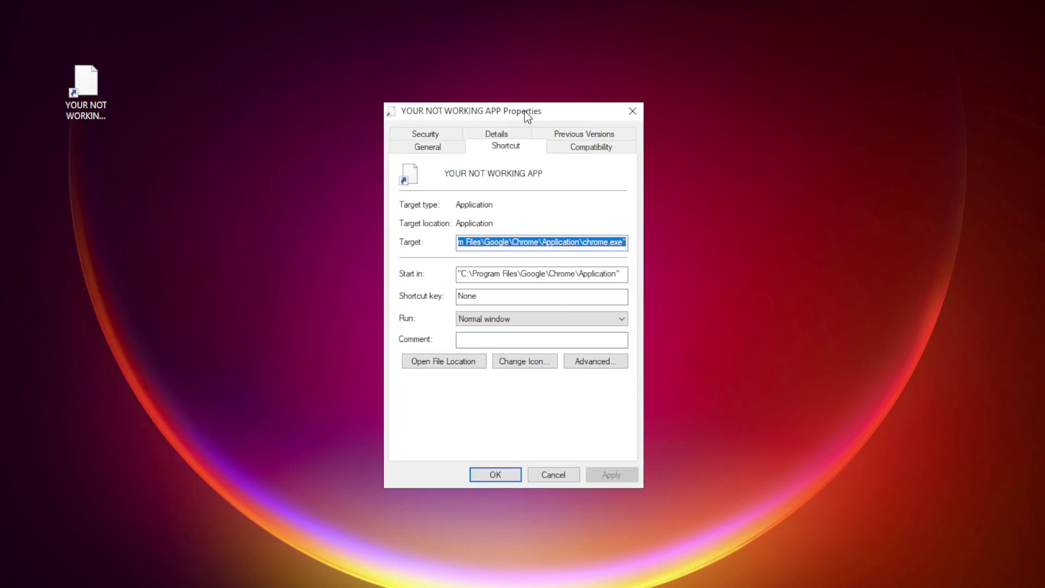
# Step: Set the shortcut's compatibility mode to Windows 8, apply and close Properties with OK
pyautogui.click(610, 150)
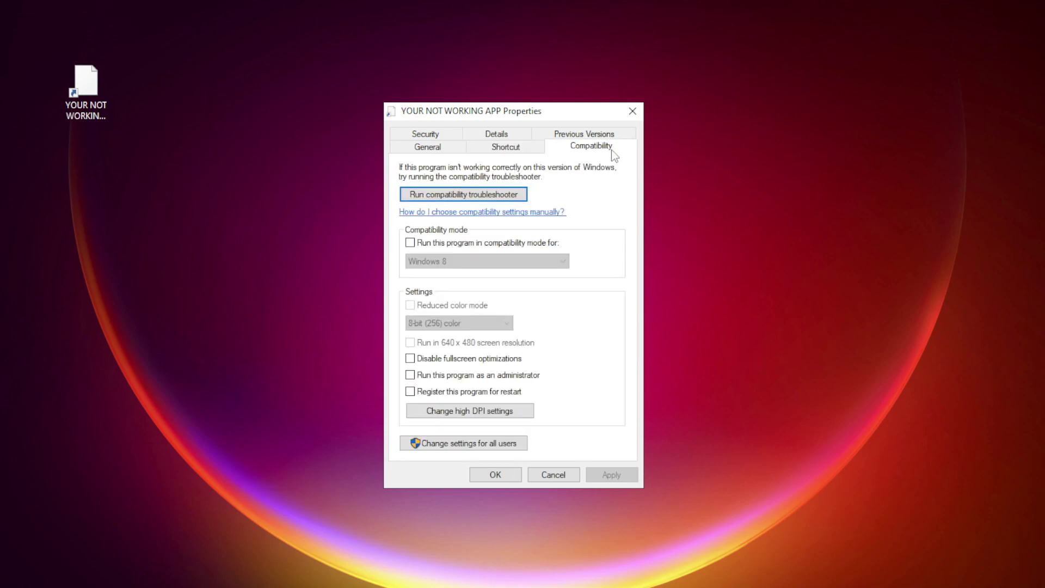
pyautogui.click(426, 243)
pyautogui.click(463, 262)
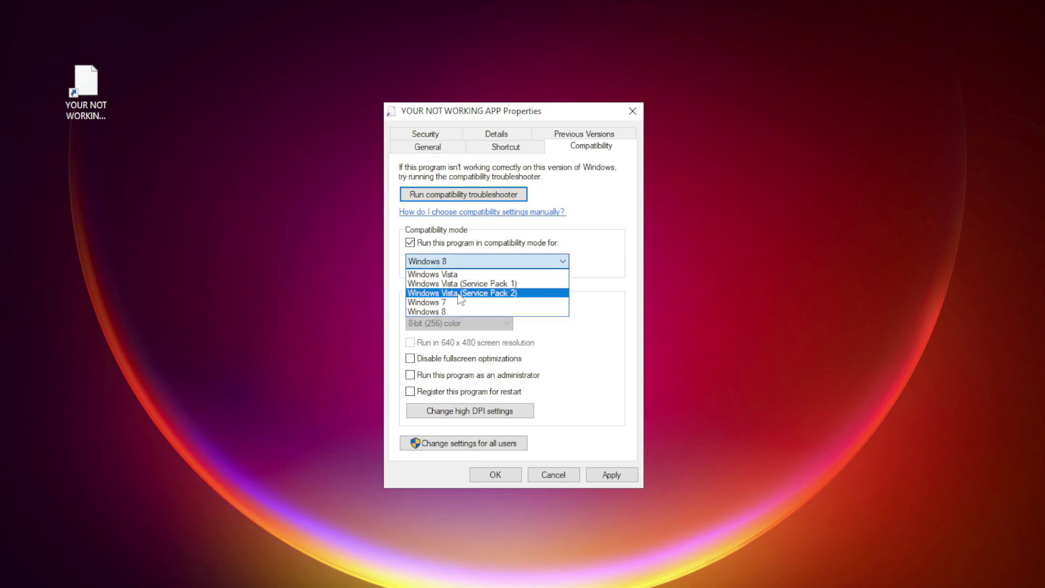
pyautogui.click(457, 310)
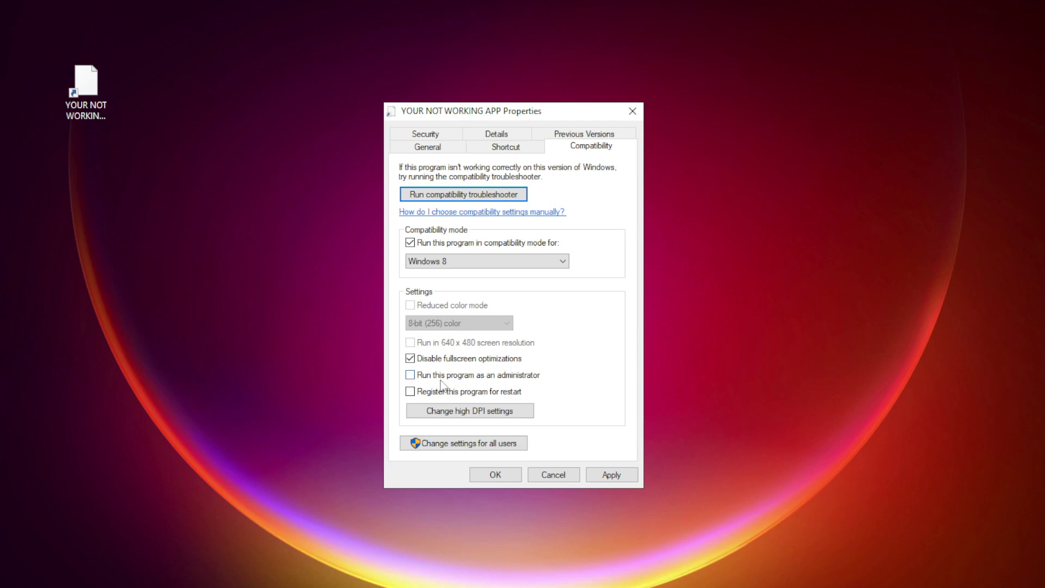
pyautogui.click(621, 479)
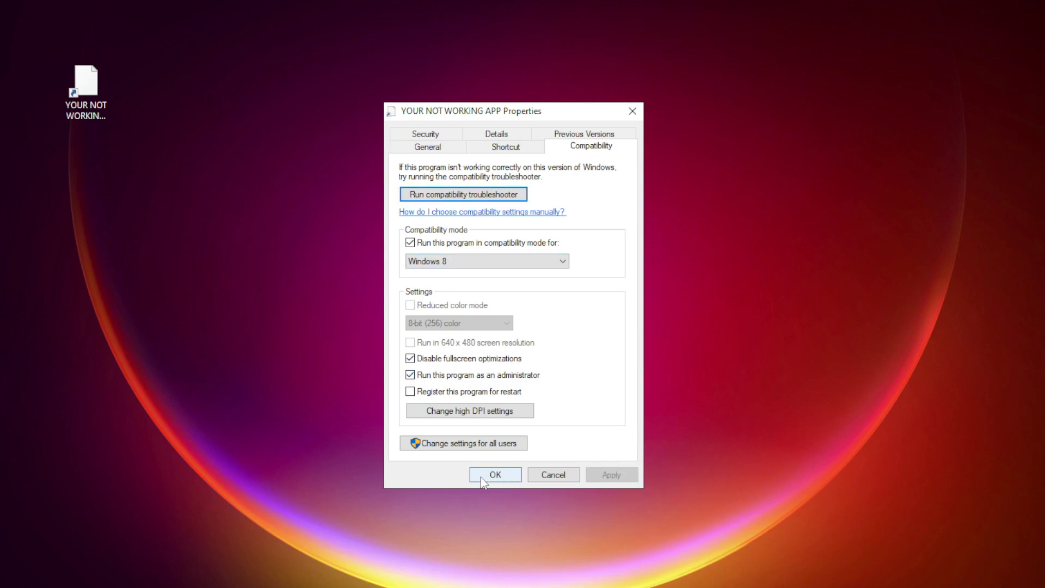
pyautogui.click(497, 477)
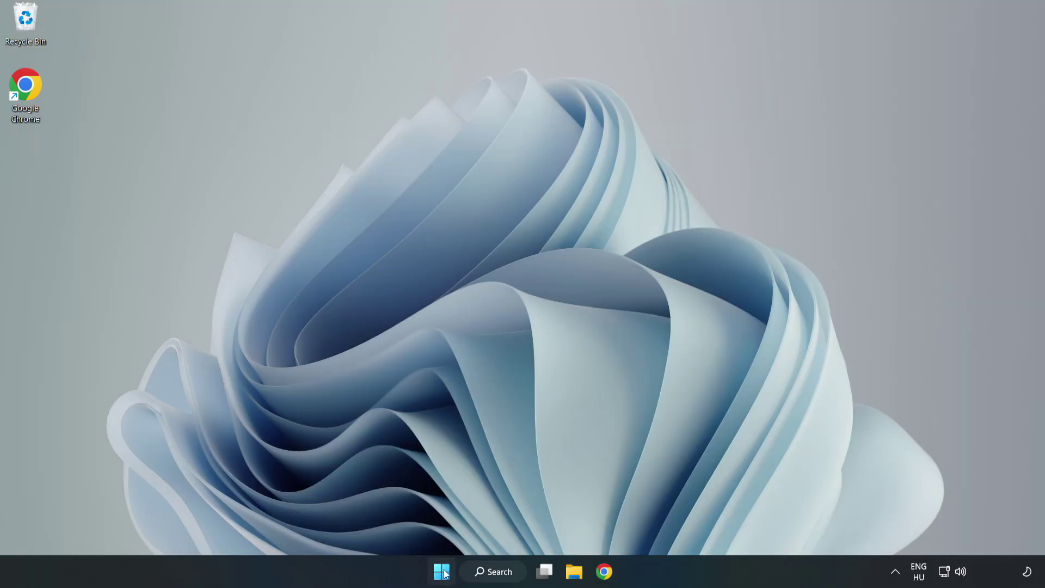
# Step: Launch Task Manager from the Start button's quick-link menu
pyautogui.rightClick(444, 578)
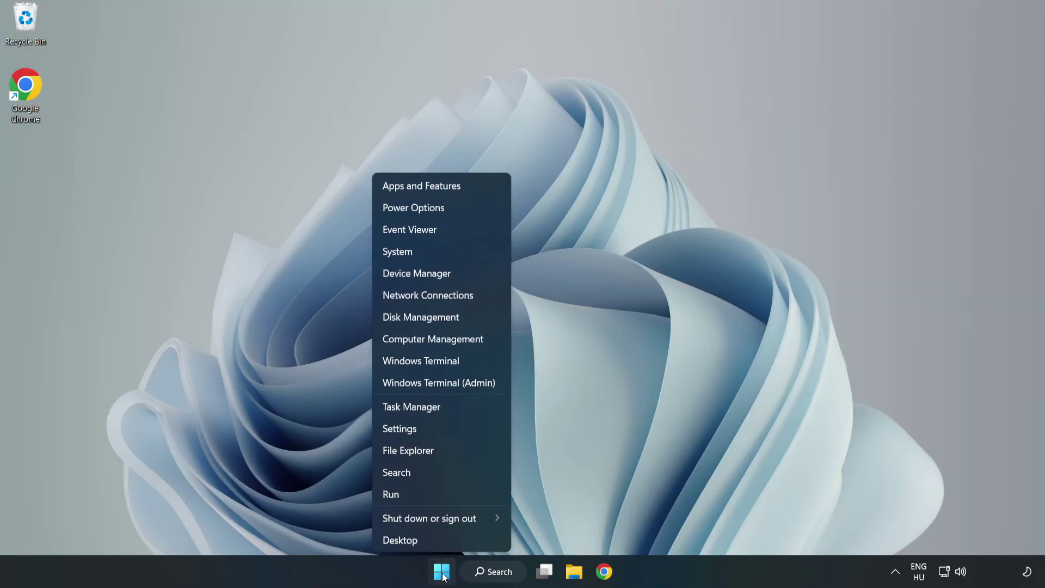
pyautogui.click(440, 408)
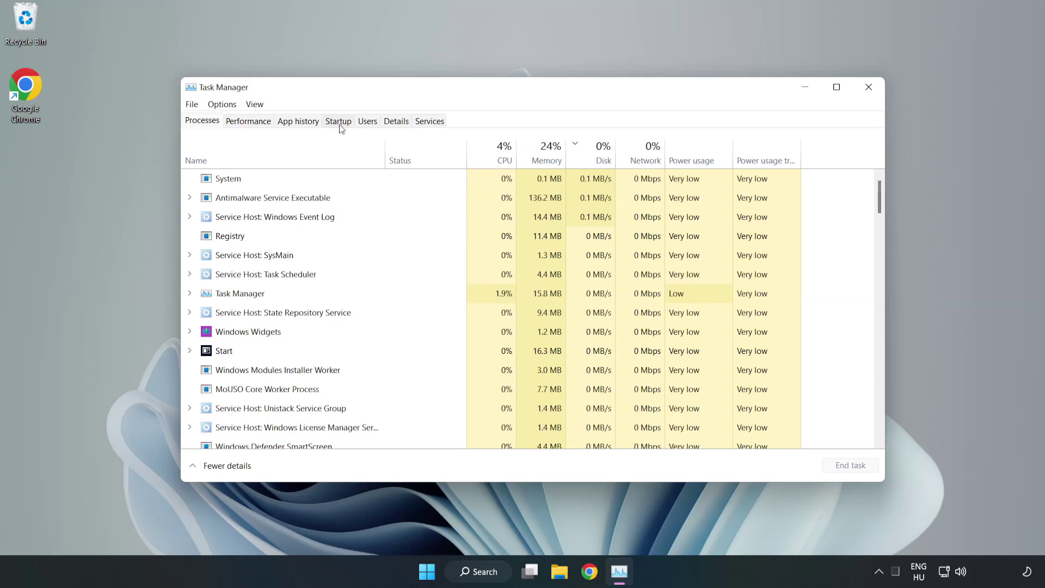
# Step: Disable Cortana, Microsoft Edge, Microsoft Teams and Phone Link as startup apps, then close Task Manager
pyautogui.click(340, 124)
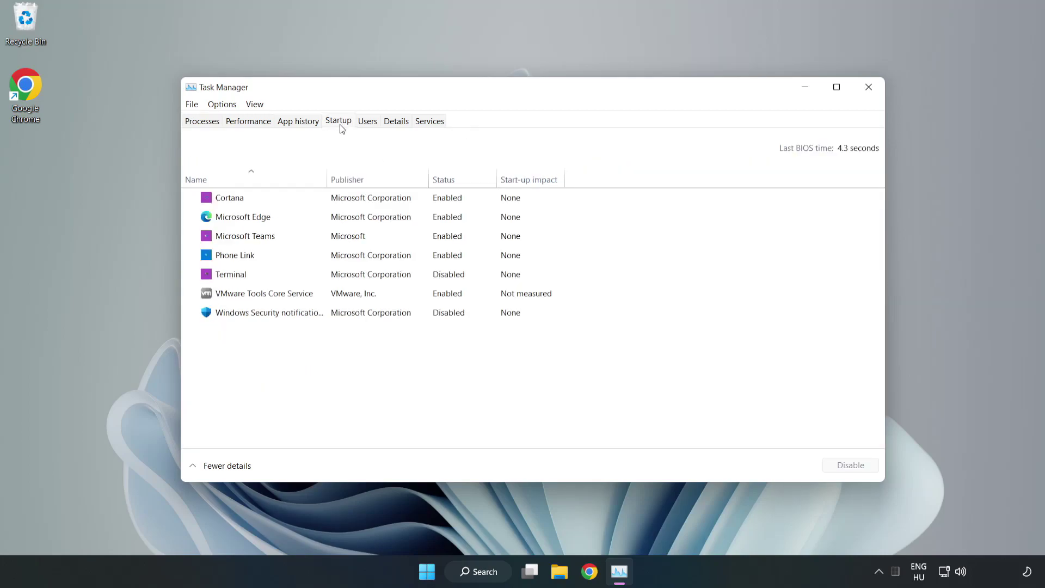
pyautogui.click(365, 203)
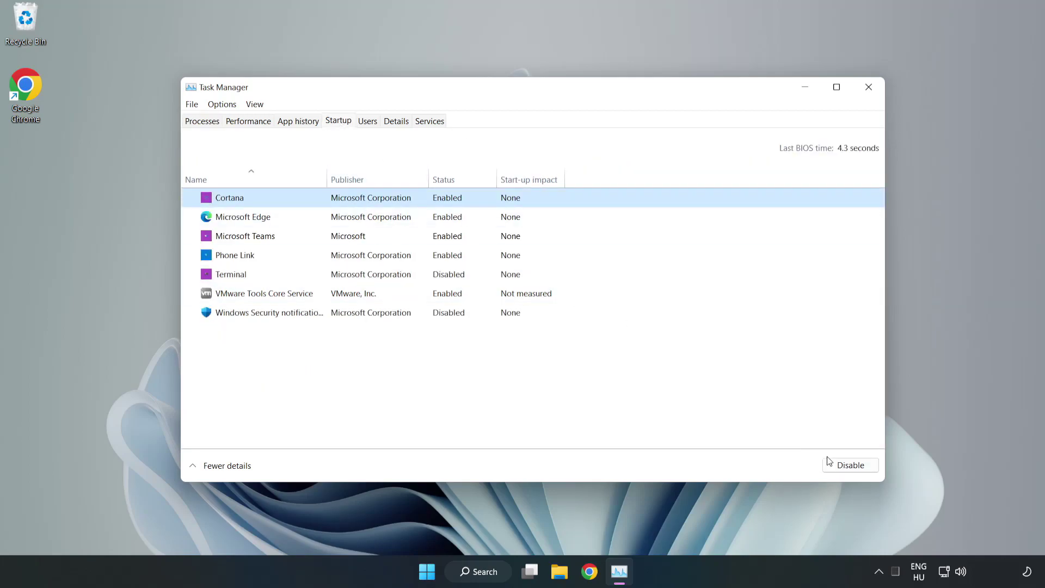
pyautogui.click(851, 465)
pyautogui.click(467, 224)
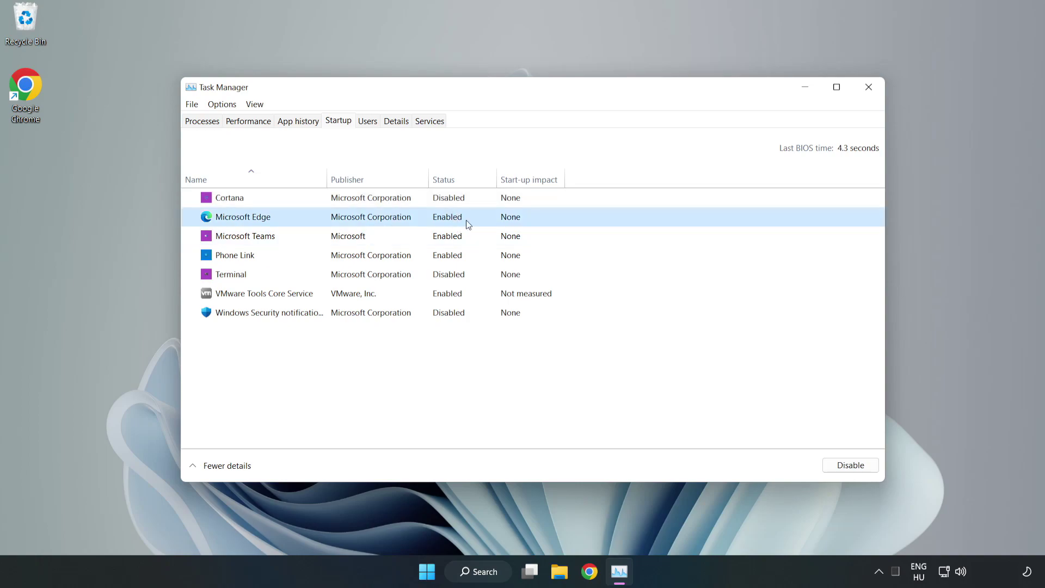
pyautogui.click(850, 466)
pyautogui.click(358, 239)
pyautogui.click(850, 465)
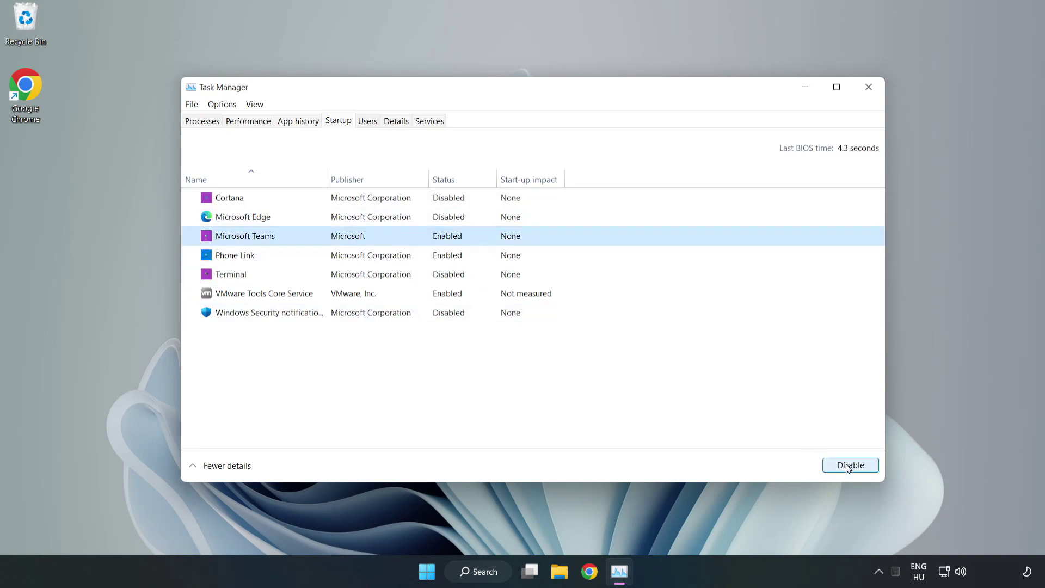
pyautogui.click(365, 262)
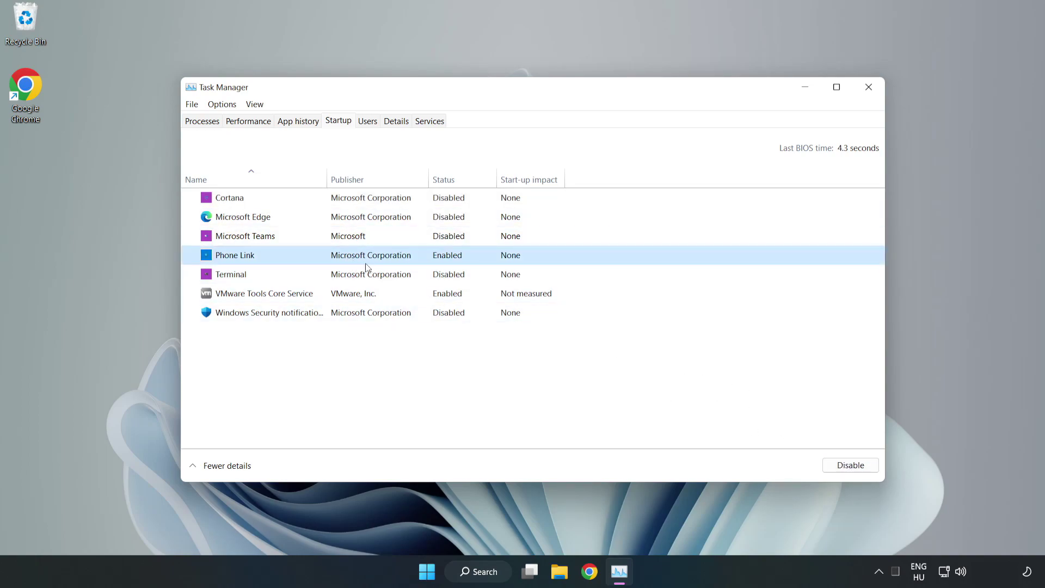
pyautogui.click(857, 467)
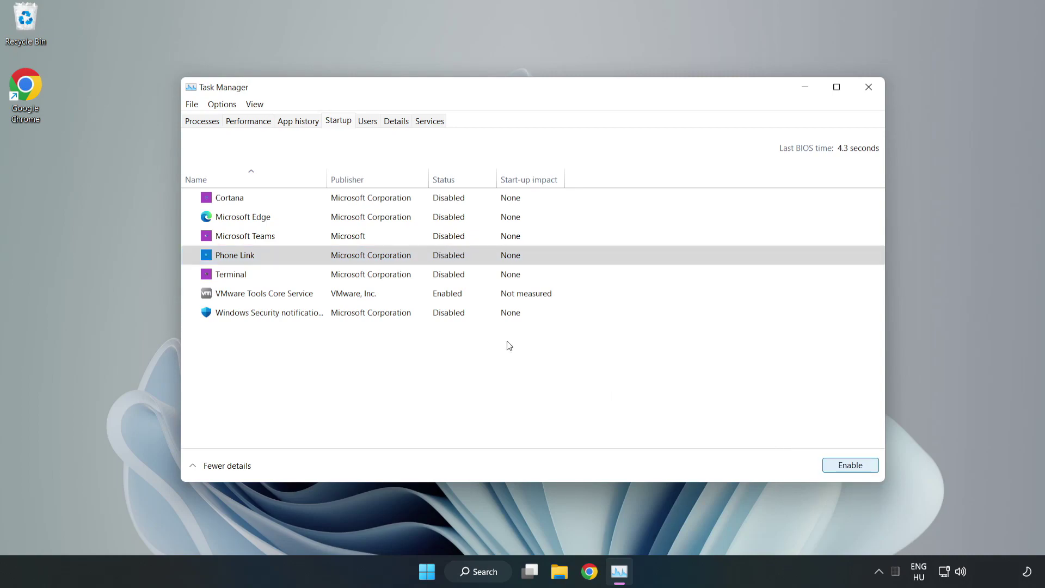
pyautogui.click(869, 90)
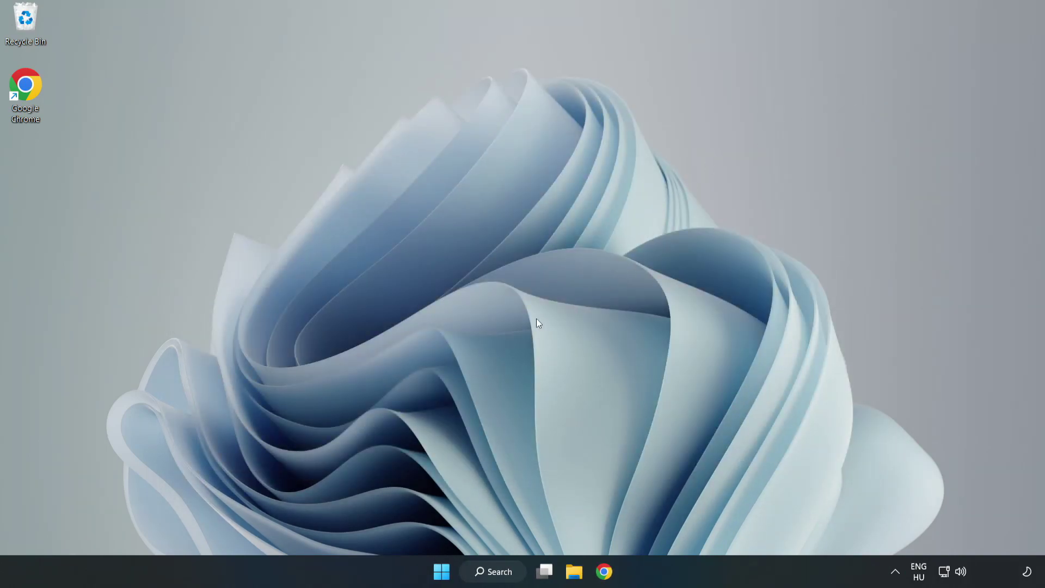
# Step: Return to the DirectX page in Chrome and download dxwebsetup.exe
pyautogui.click(603, 578)
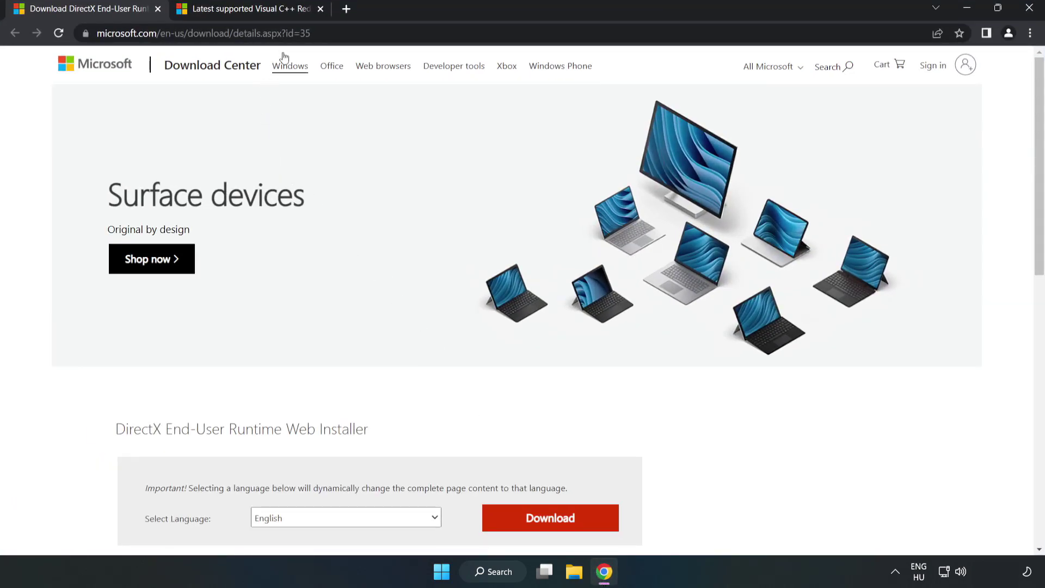
pyautogui.moveTo(326, 31); pyautogui.dragTo(19, 30)
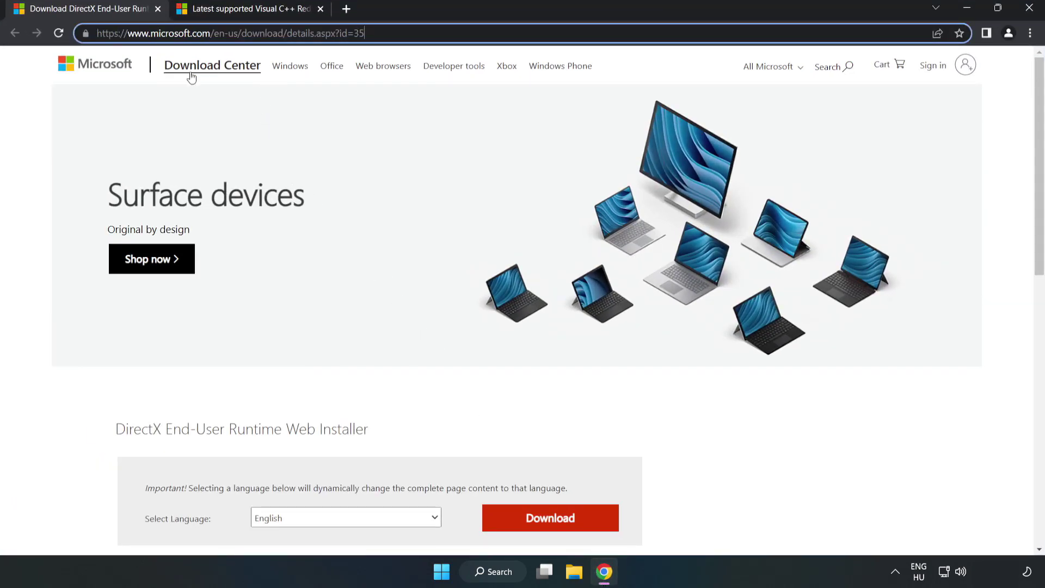
pyautogui.click(43, 124)
pyautogui.scroll(-3, 44, 125)
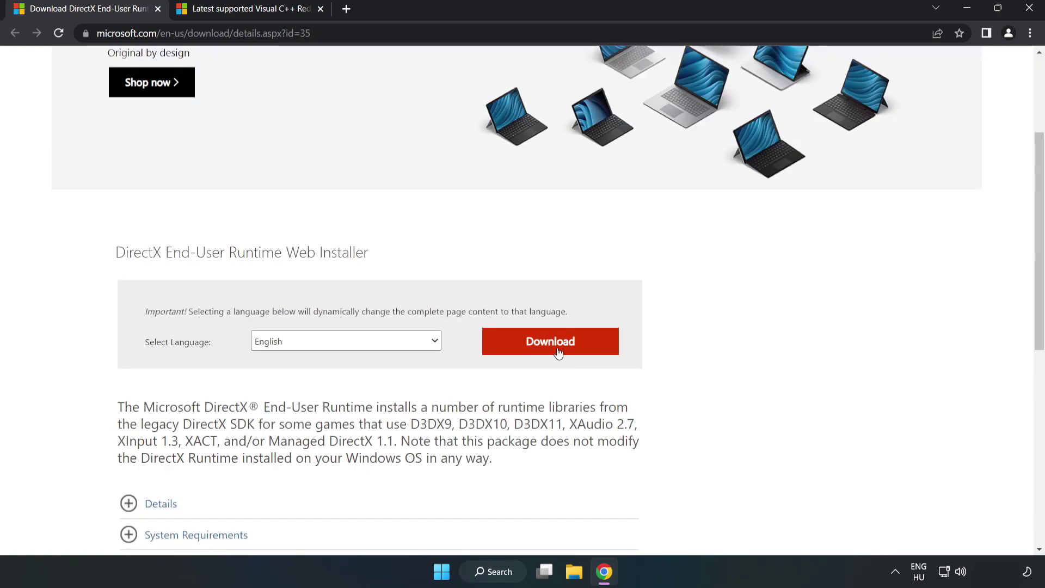
pyautogui.click(555, 349)
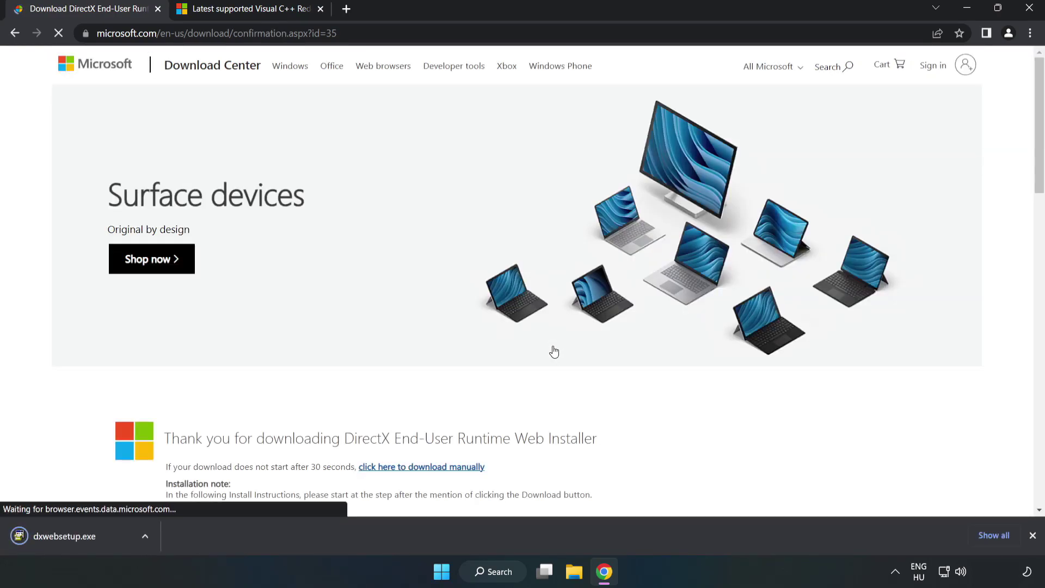
# Step: Run dxwebsetup.exe, accept the licence, decline the Bing Bar, and finish DirectX setup
pyautogui.click(77, 537)
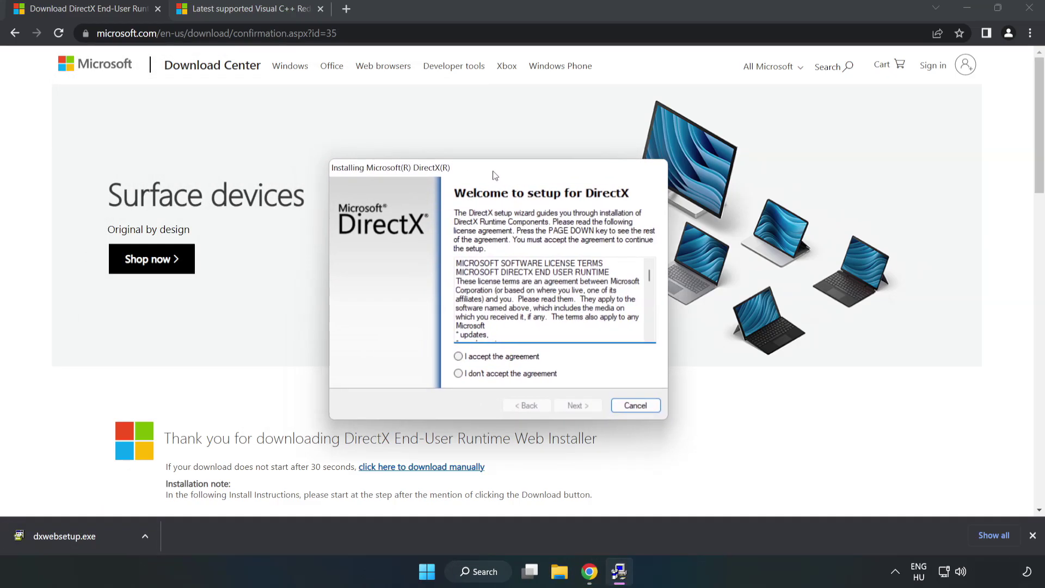
pyautogui.moveTo(663, 277); pyautogui.dragTo(664, 324)
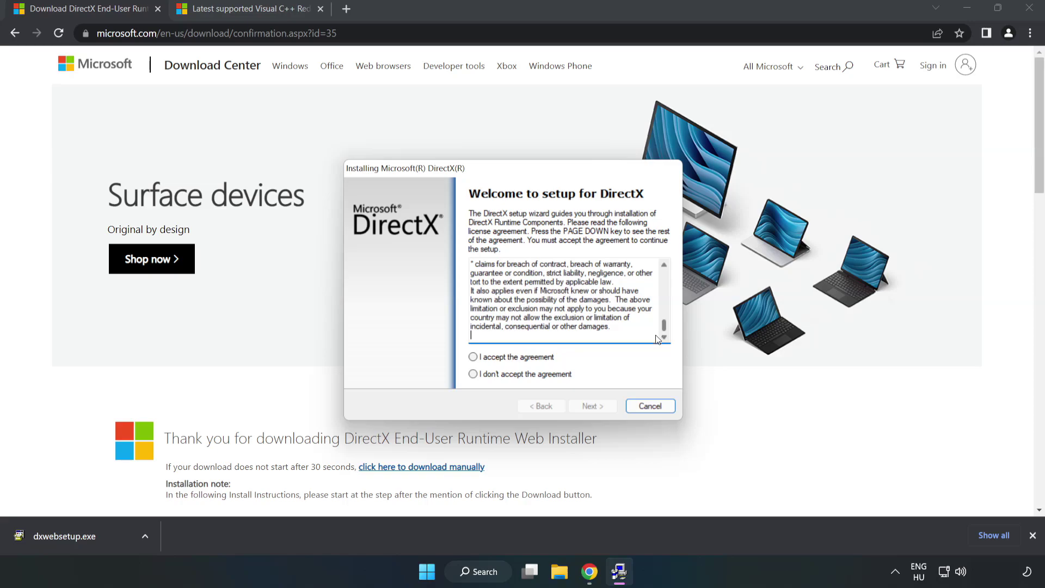
pyautogui.click(483, 359)
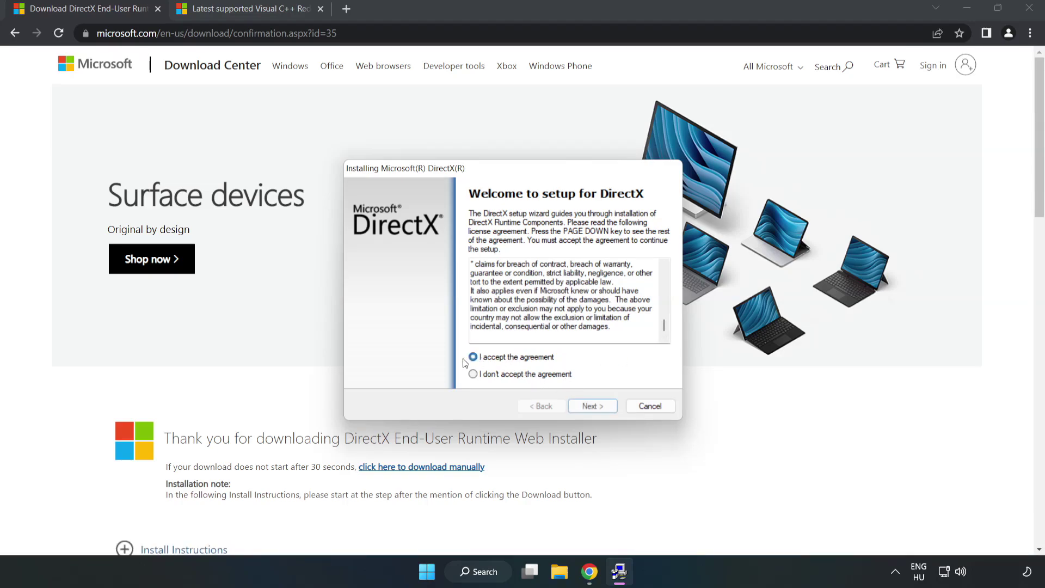
pyautogui.click(597, 410)
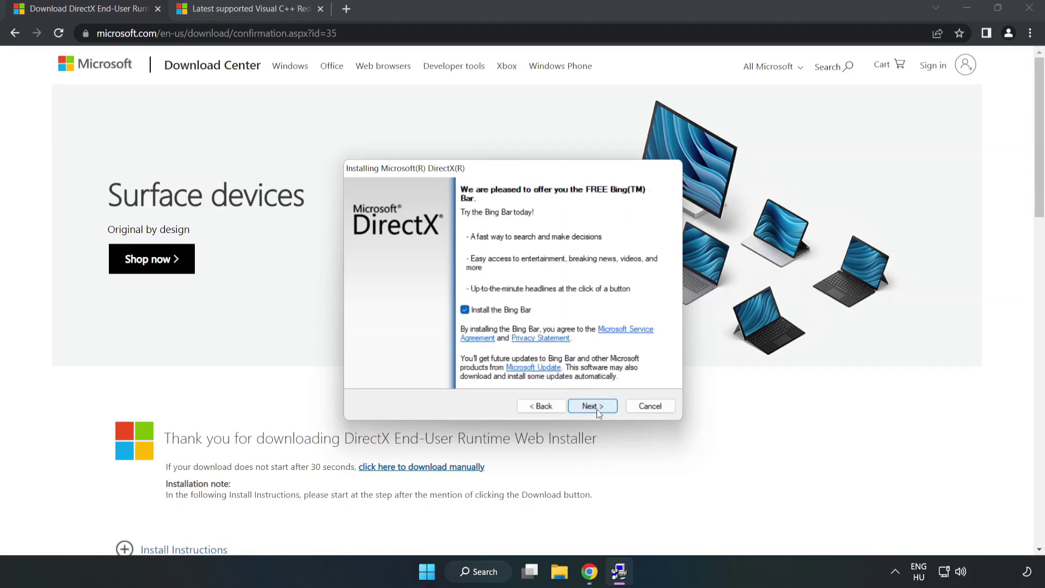
pyautogui.click(465, 310)
pyautogui.click(601, 409)
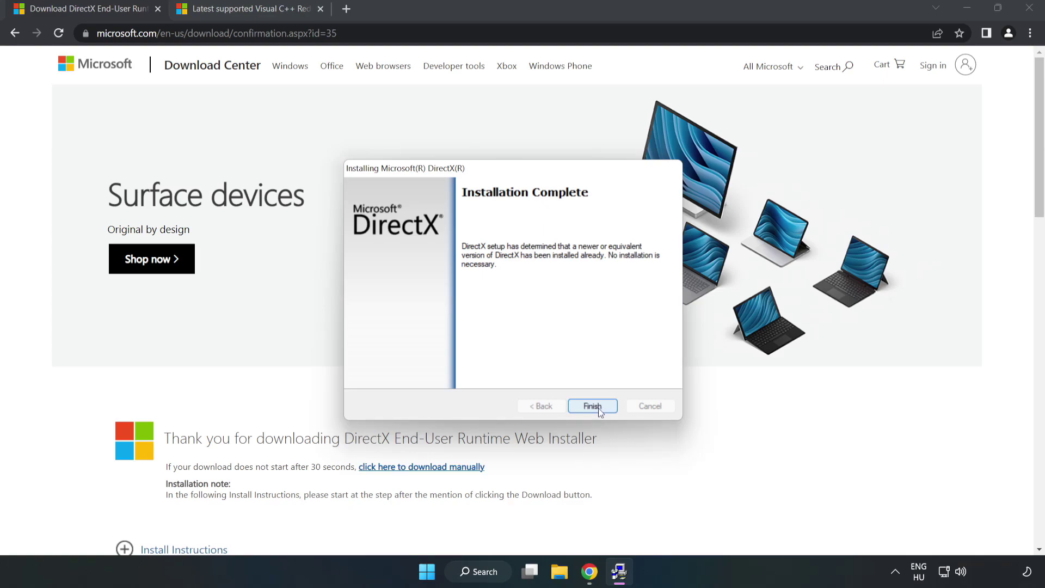
pyautogui.click(593, 407)
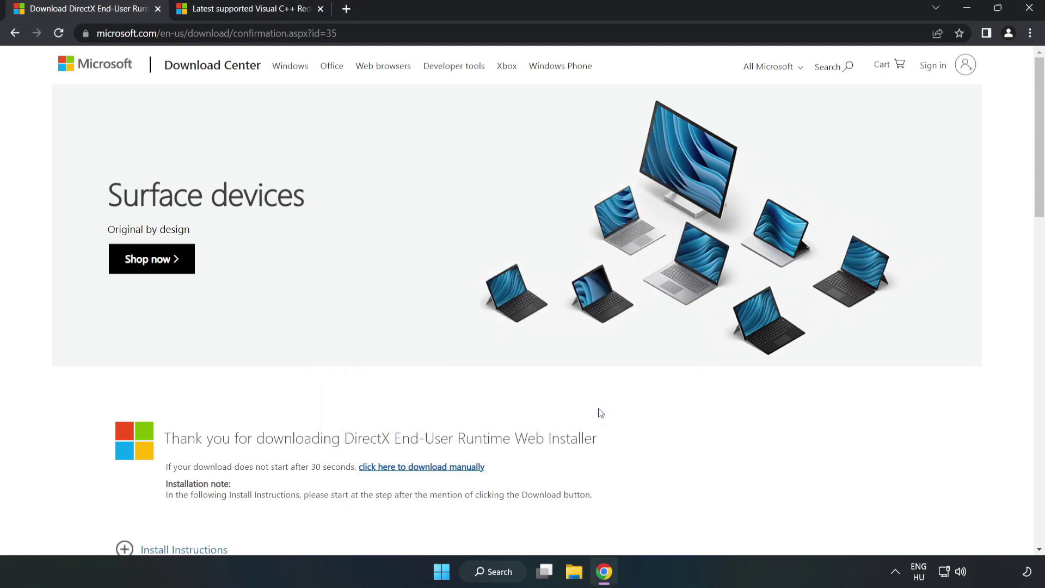
# Step: Close the DirectX download tab and return to the Visual C++ Redistributable page
pyautogui.click(158, 10)
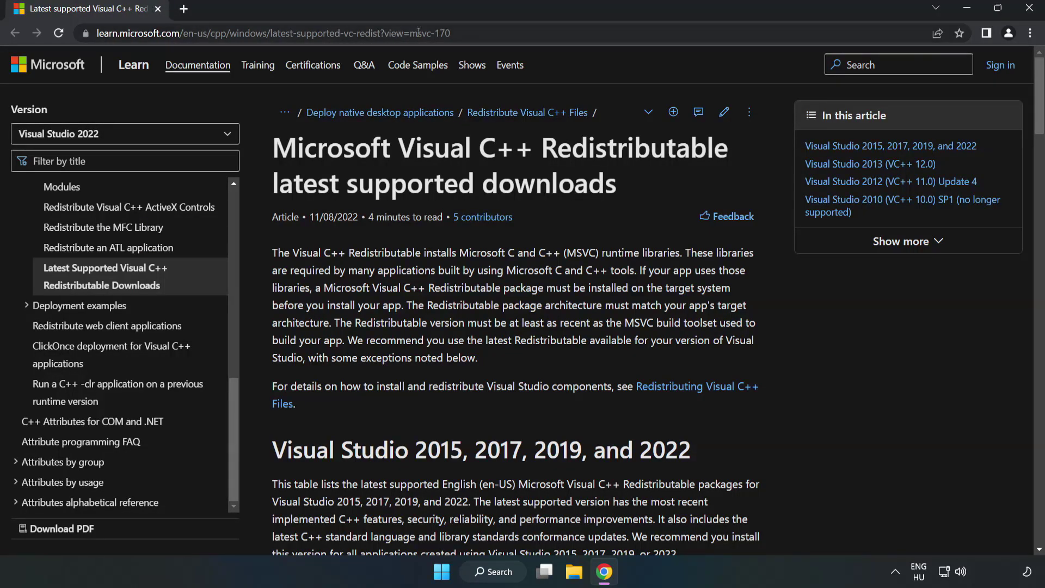
pyautogui.click(419, 32)
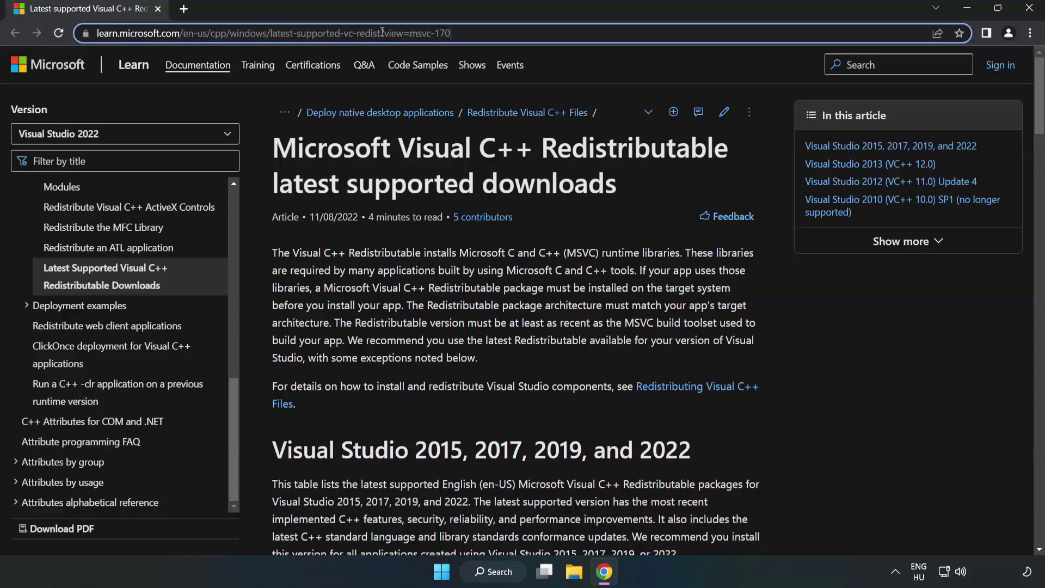
pyautogui.click(474, 128)
# Step: Download the ARM64, x86 and x64 vc_redist installers from the redistributable table
pyautogui.scroll(-1, 417, 197)
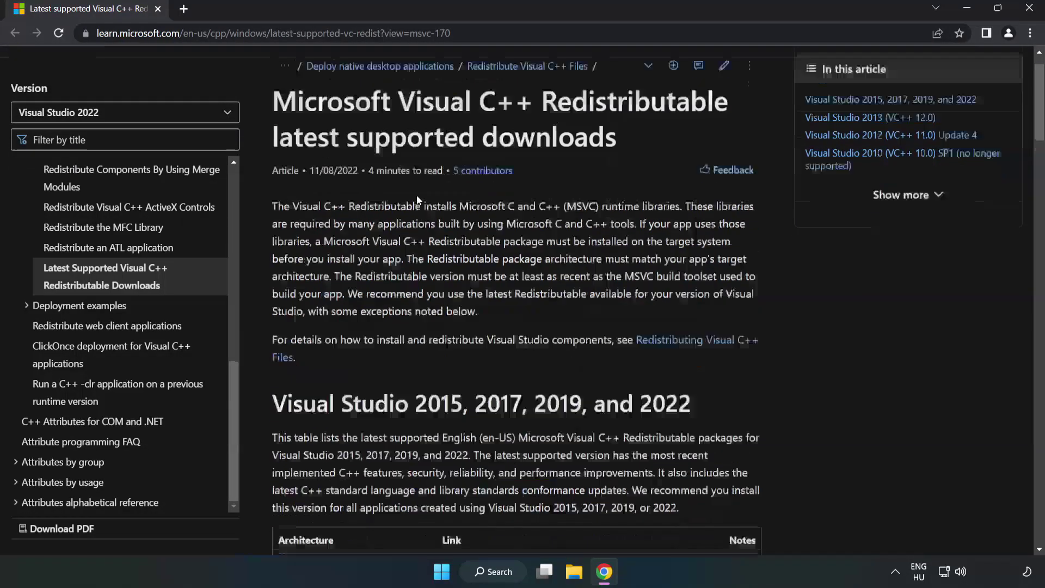
pyautogui.scroll(-6, 418, 202)
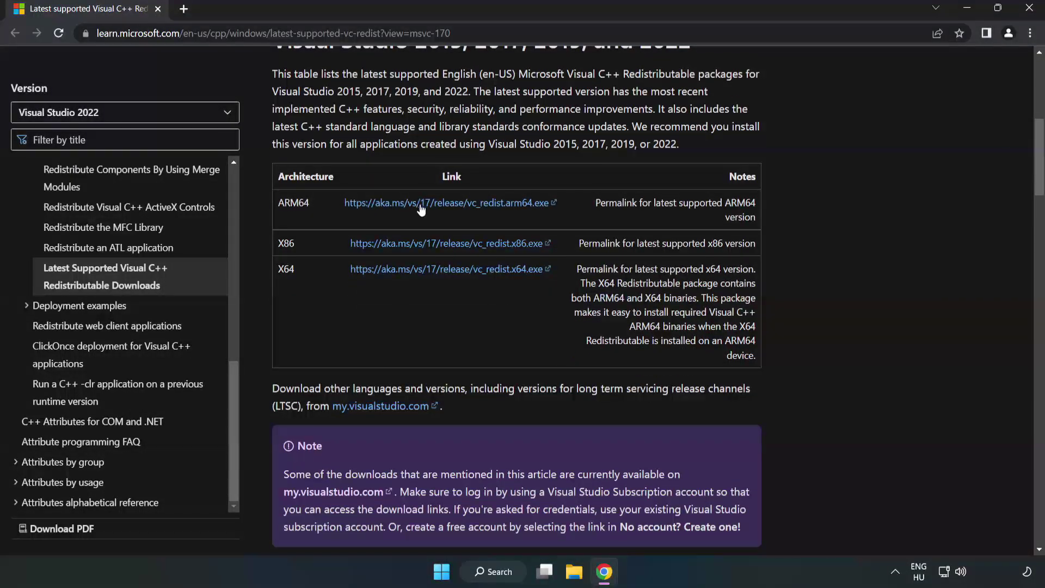
pyautogui.scroll(1, 420, 210)
pyautogui.moveTo(271, 108); pyautogui.dragTo(691, 109)
pyautogui.click(689, 111)
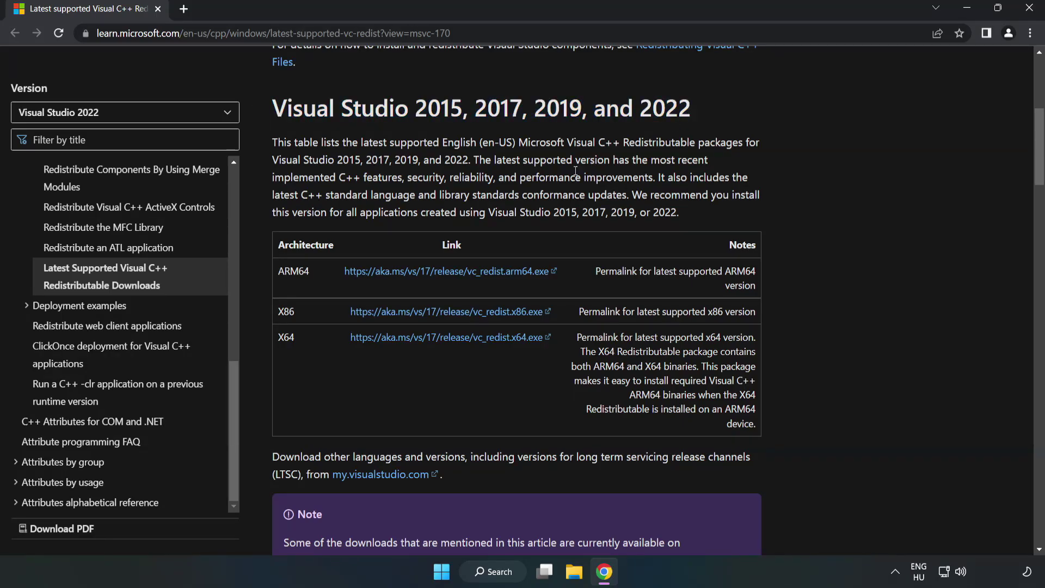
pyautogui.click(426, 271)
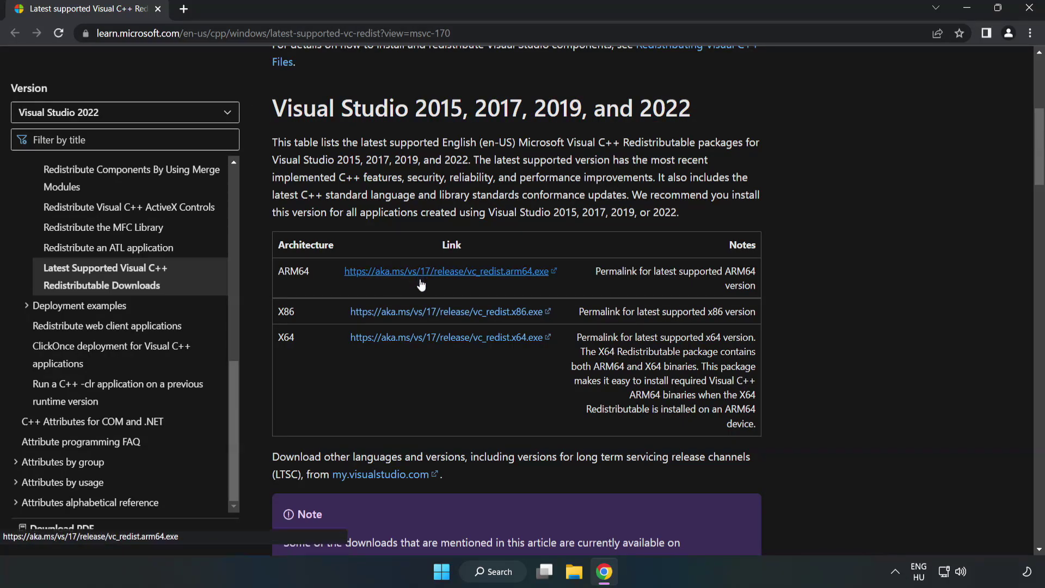
pyautogui.click(425, 322)
pyautogui.click(439, 340)
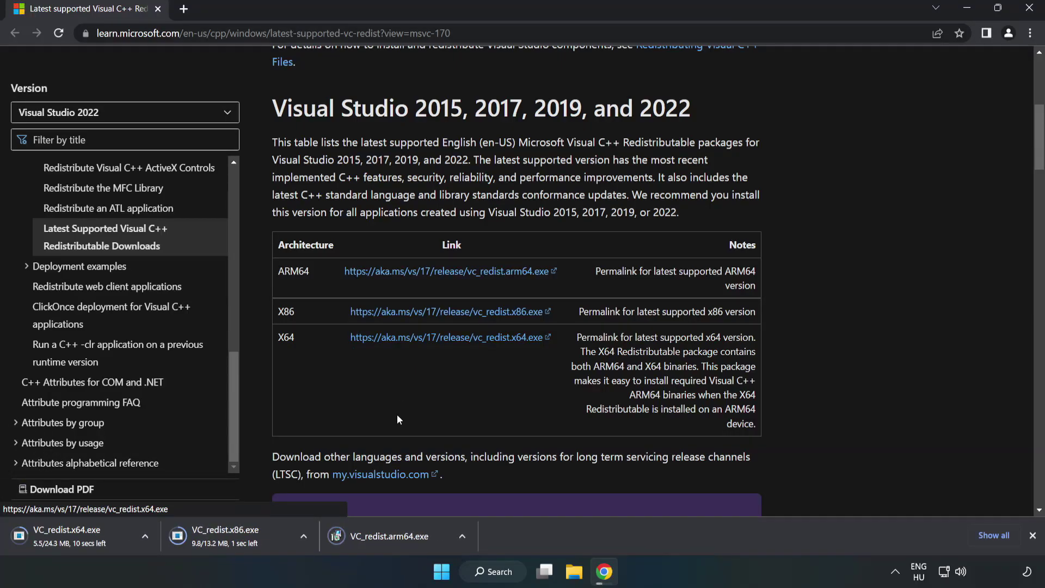
pyautogui.click(398, 537)
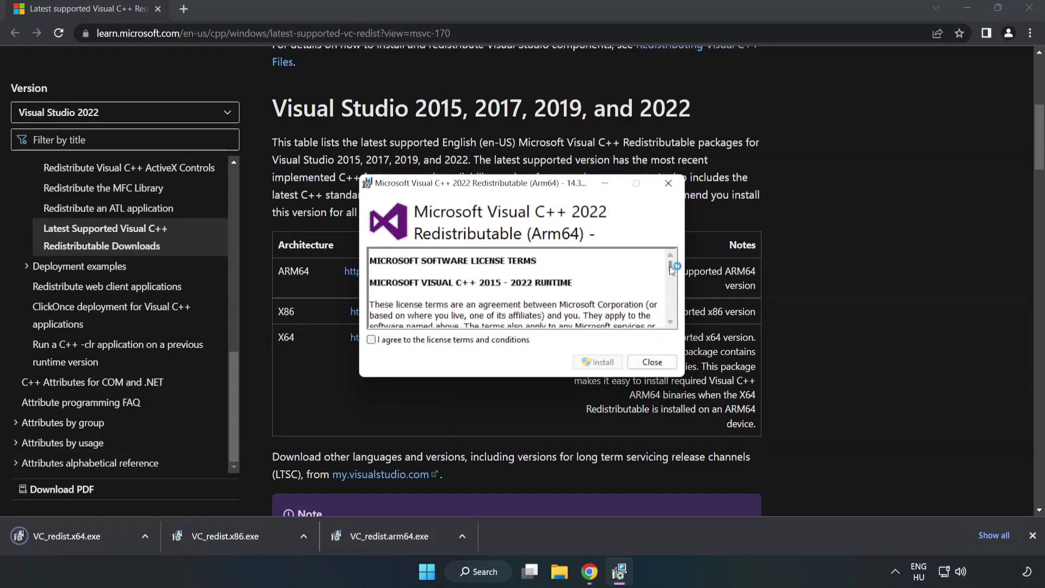
pyautogui.moveTo(671, 269); pyautogui.dragTo(673, 321)
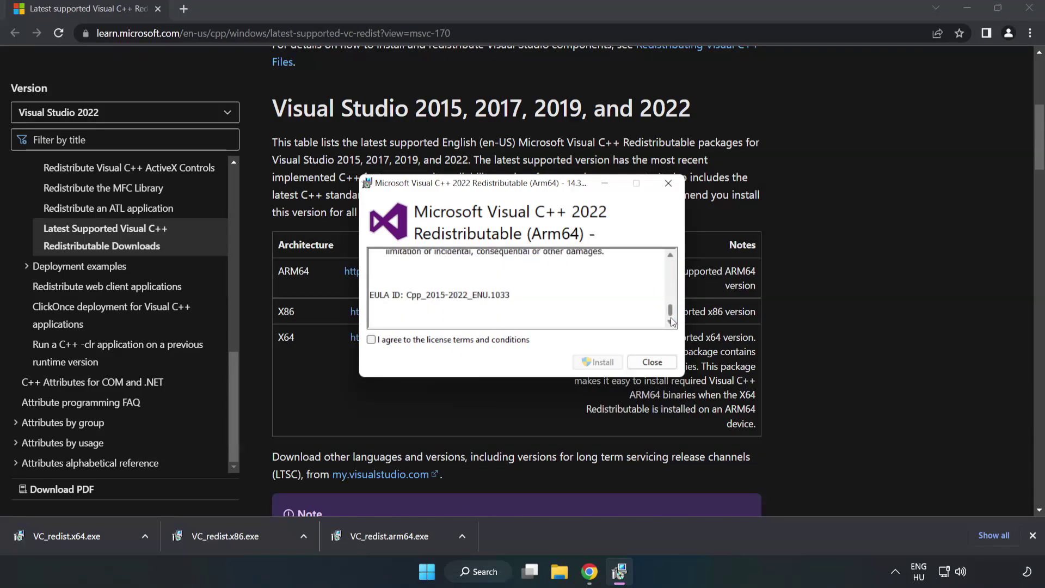
pyautogui.click(371, 340)
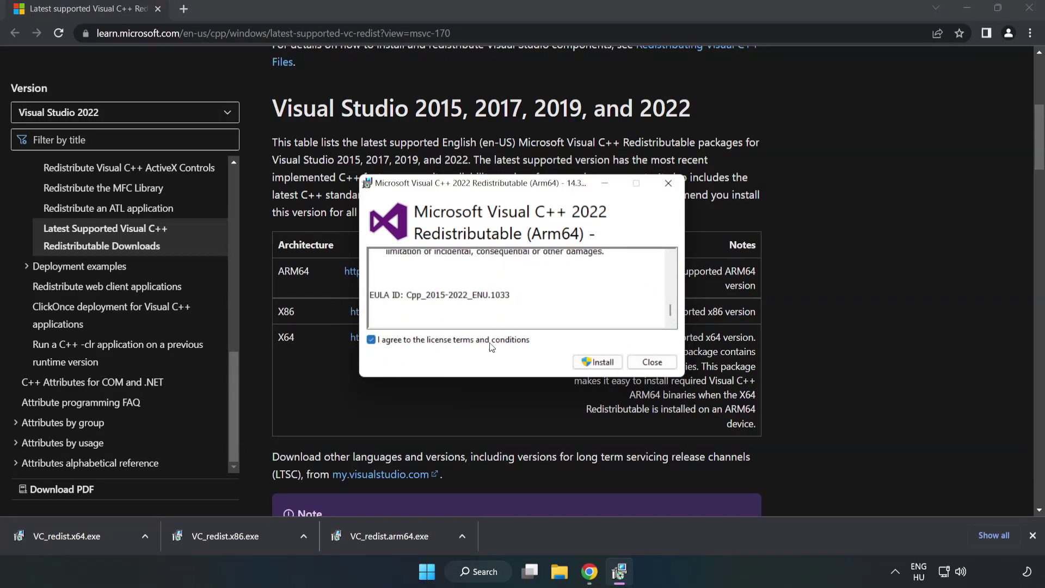
pyautogui.click(599, 361)
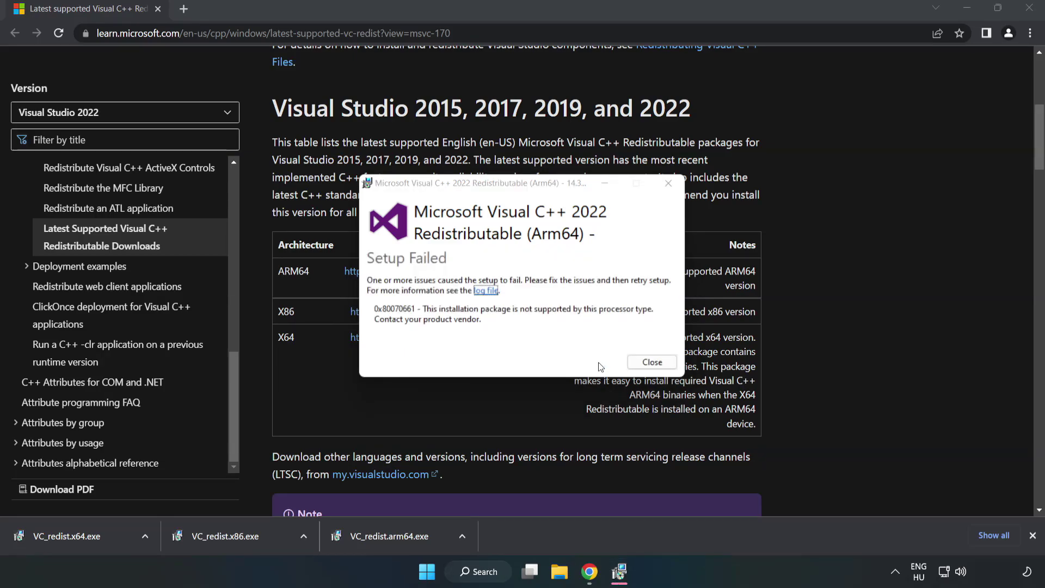
pyautogui.click(648, 362)
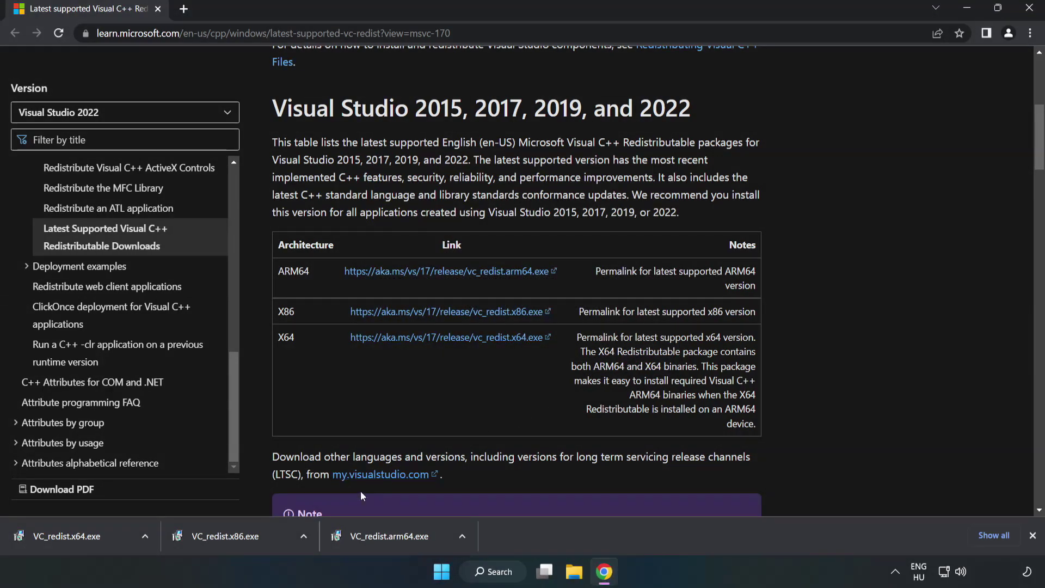
# Step: Install VC_redist.x86.exe (14.34.31931) after agreeing to the licence terms, then close the successful setup
pyautogui.click(231, 534)
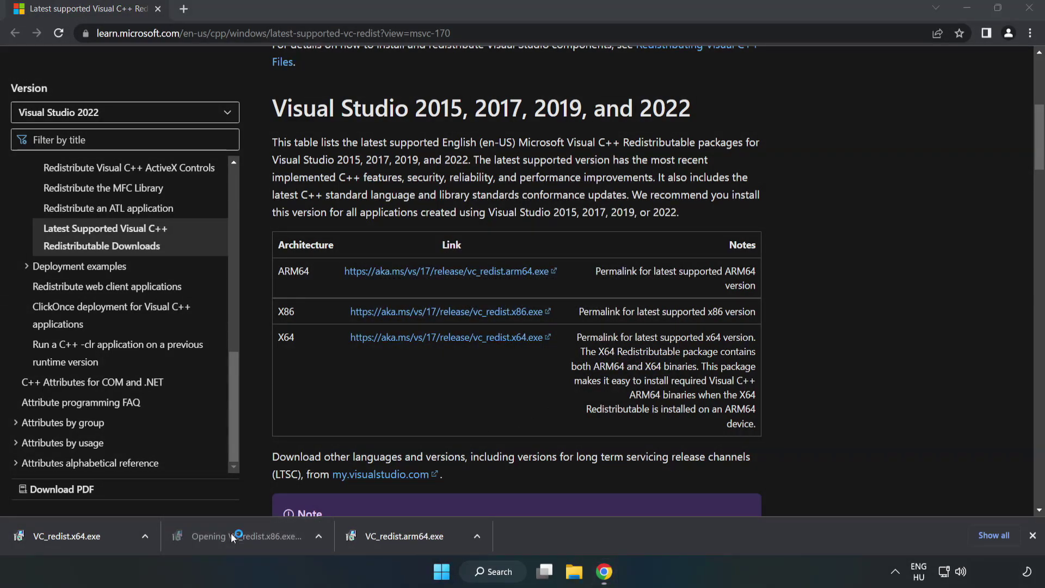
pyautogui.moveTo(670, 270); pyautogui.dragTo(671, 315)
pyautogui.click(371, 341)
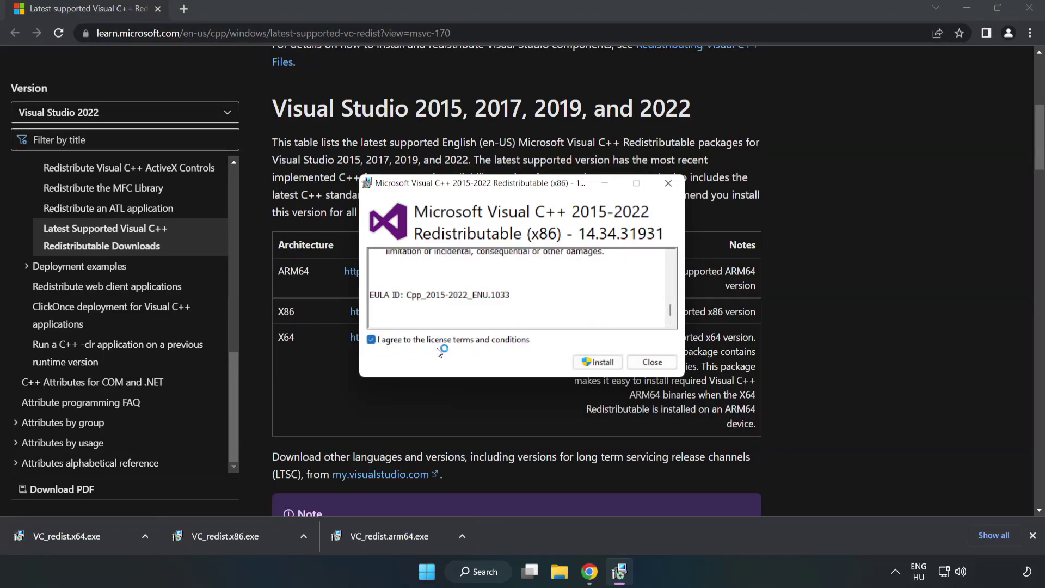
pyautogui.click(593, 364)
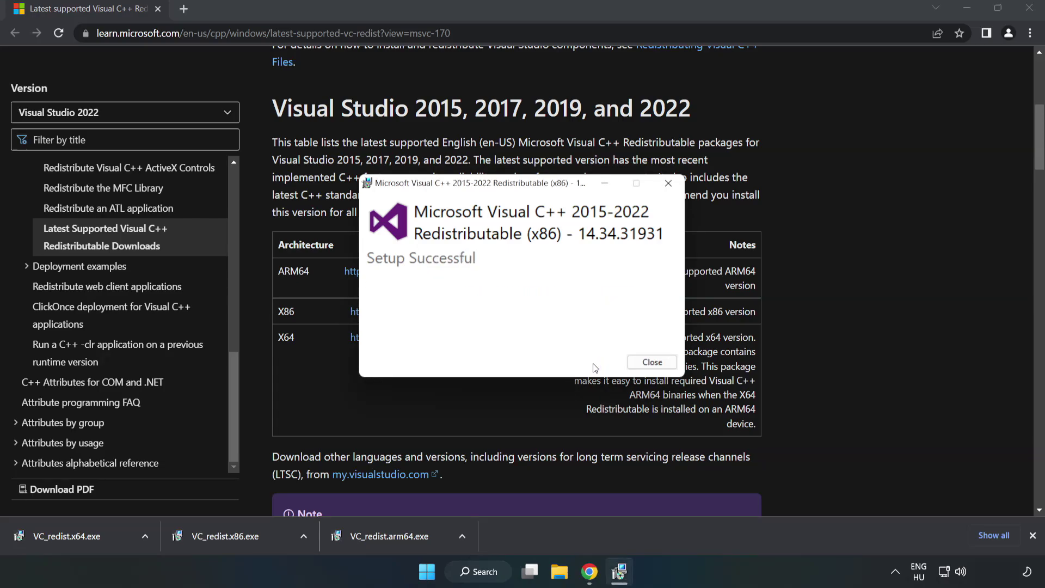
pyautogui.click(652, 362)
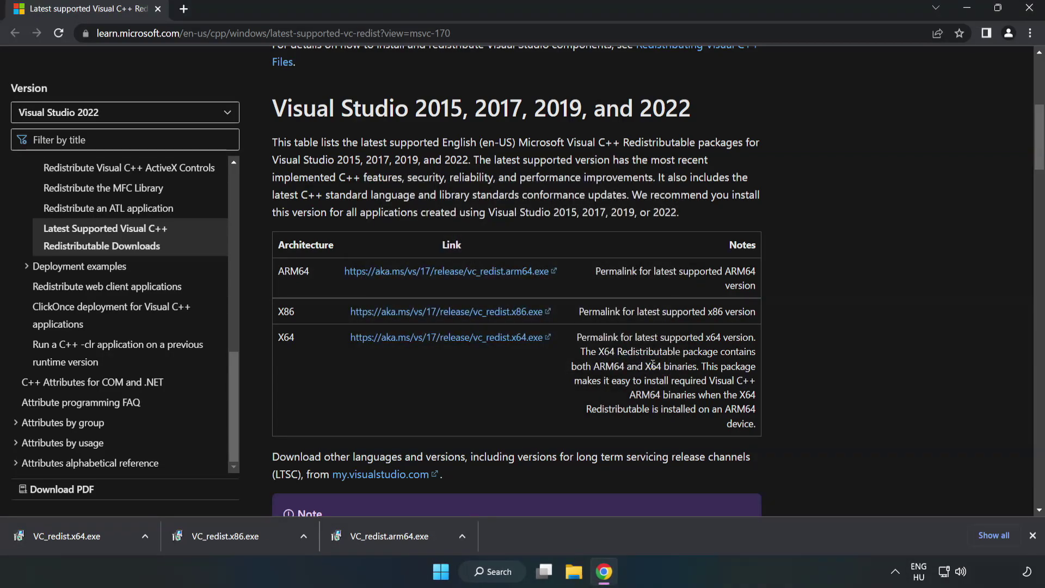
# Step: Install VC_redist.x64.exe after agreeing to the licence terms, then close Chrome
pyautogui.click(57, 532)
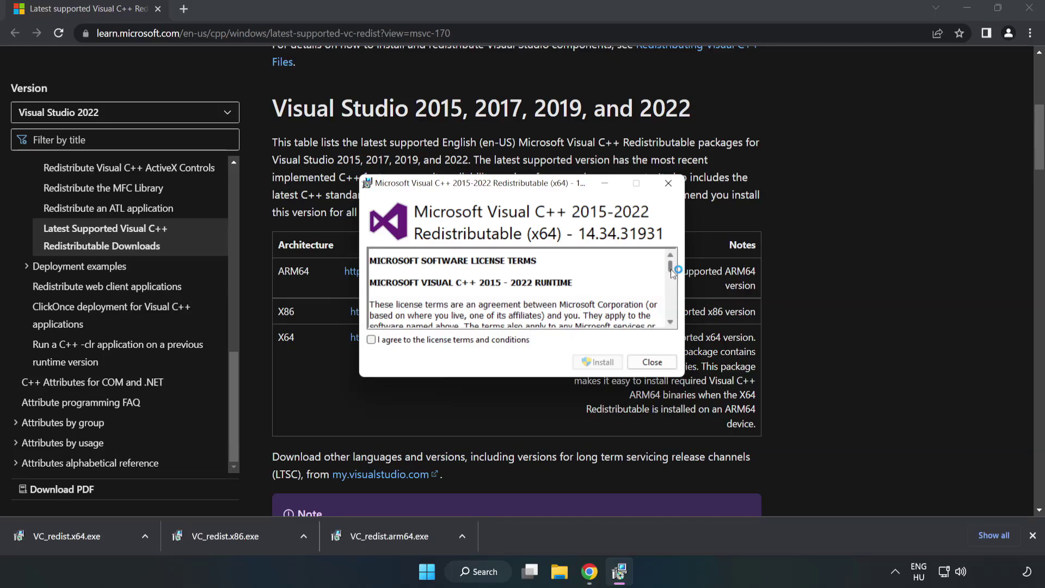
pyautogui.moveTo(671, 269); pyautogui.dragTo(672, 318)
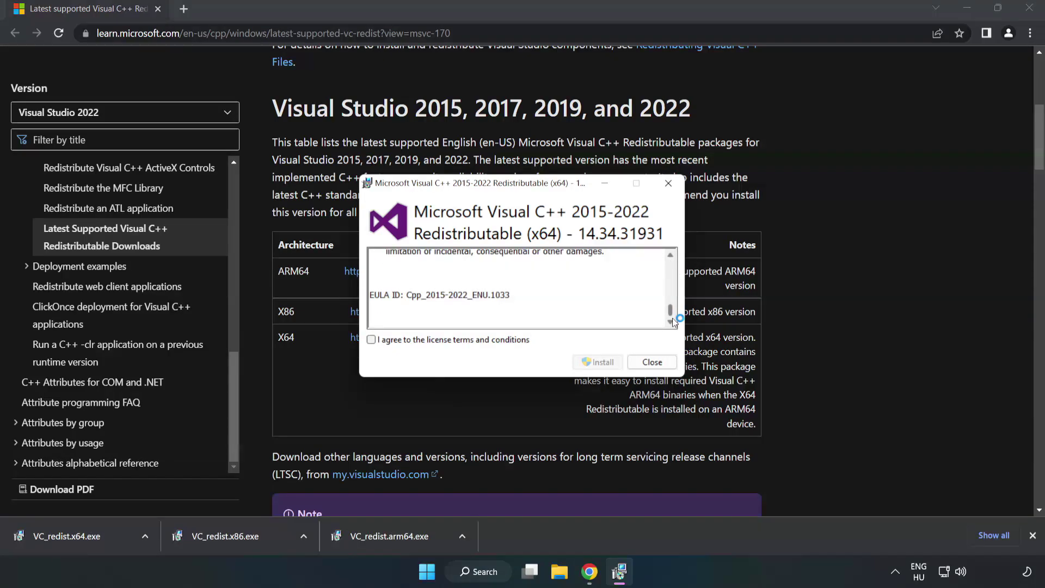
pyautogui.click(371, 340)
pyautogui.click(593, 357)
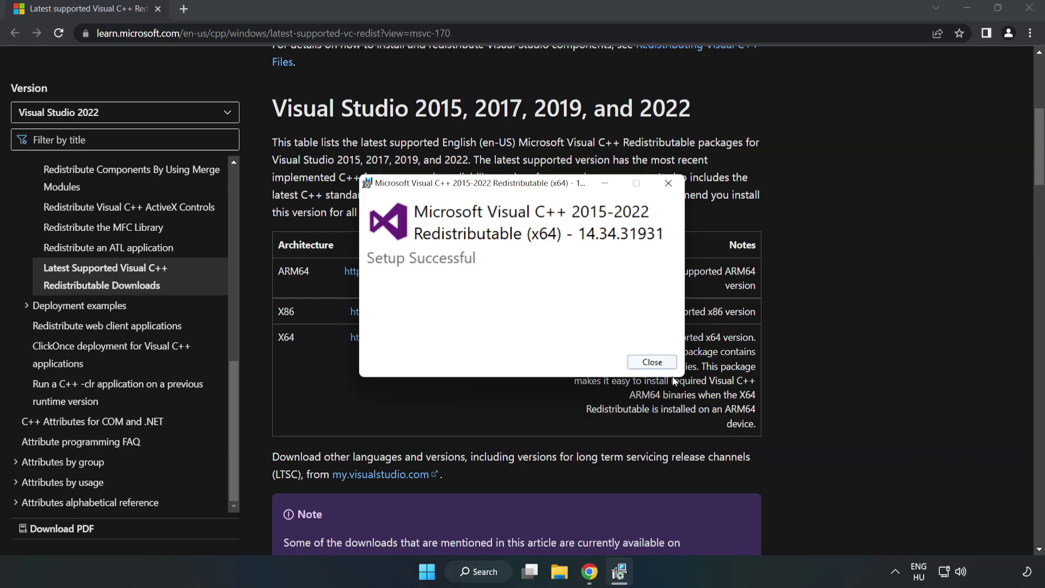
pyautogui.click(652, 362)
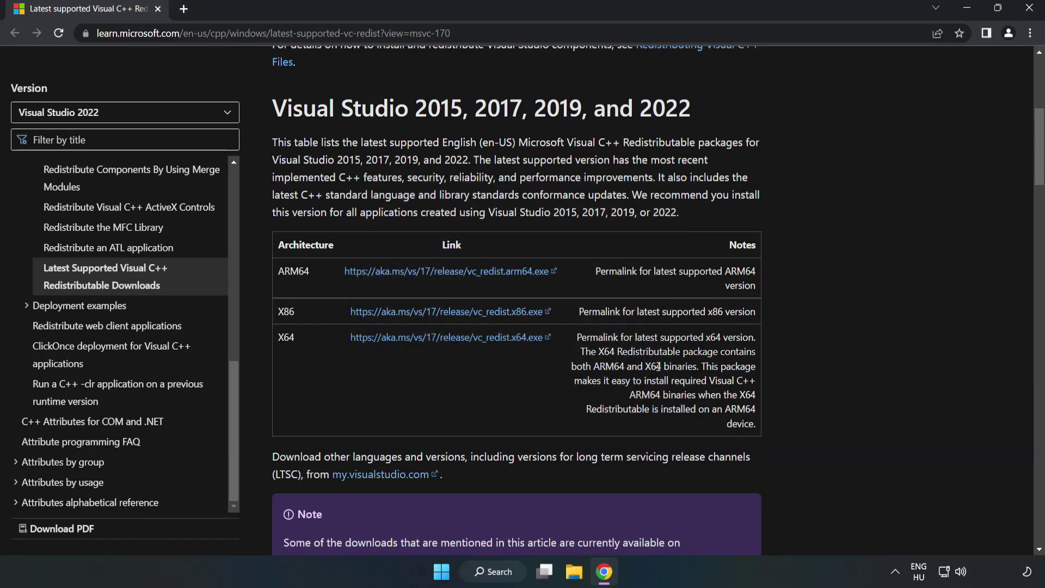
pyautogui.click(1030, 13)
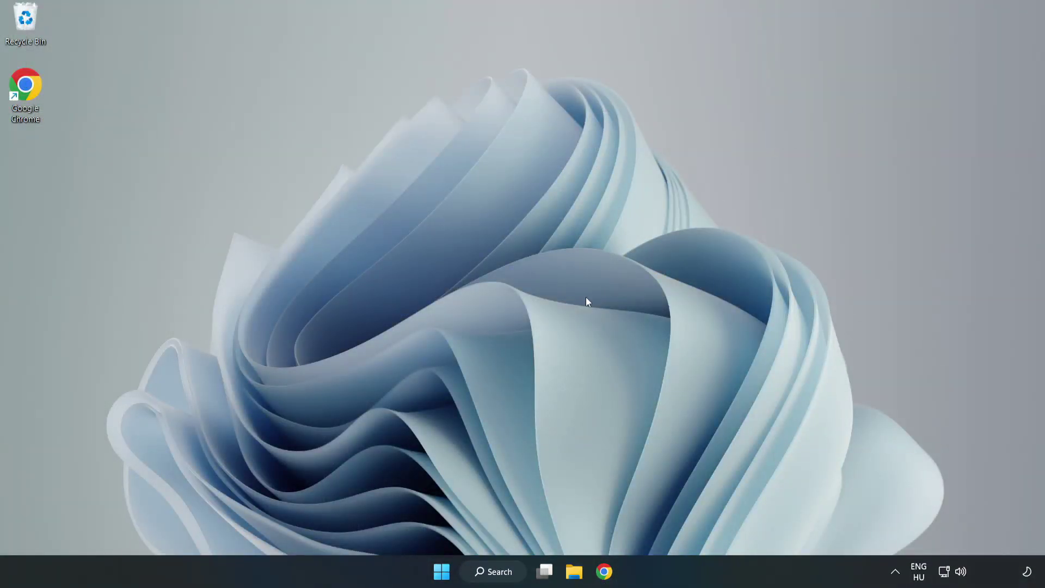
# Step: Launch Command Prompt as administrator from a 'cmd' search
pyautogui.click(506, 571)
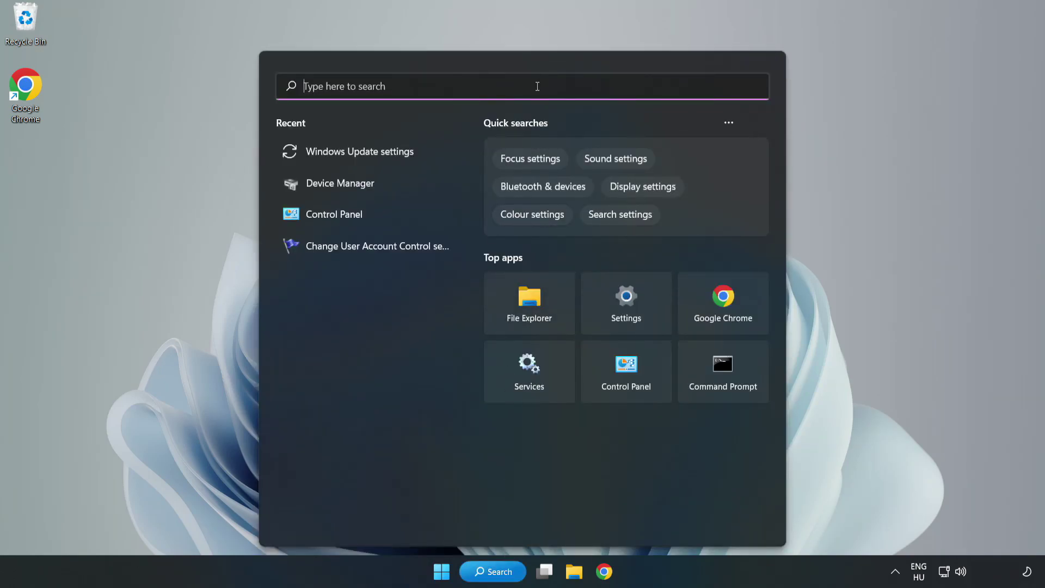
pyautogui.write('cmd')
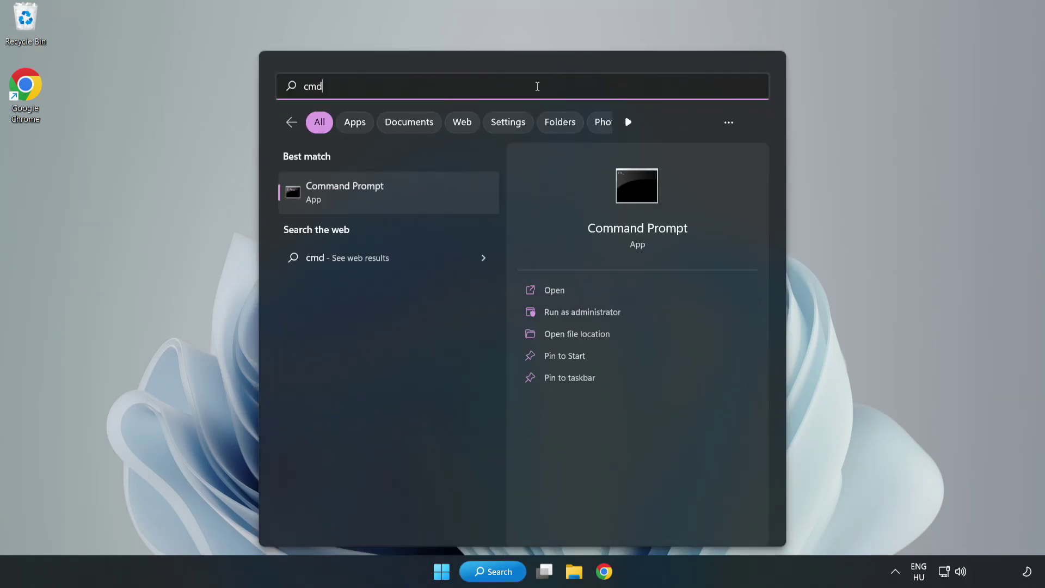
pyautogui.rightClick(411, 198)
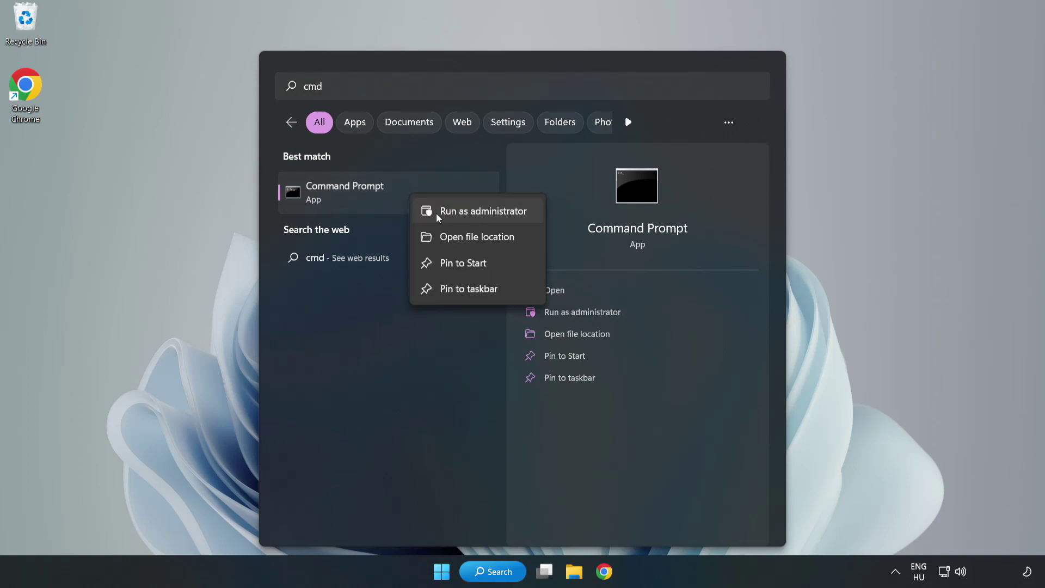
pyautogui.click(452, 211)
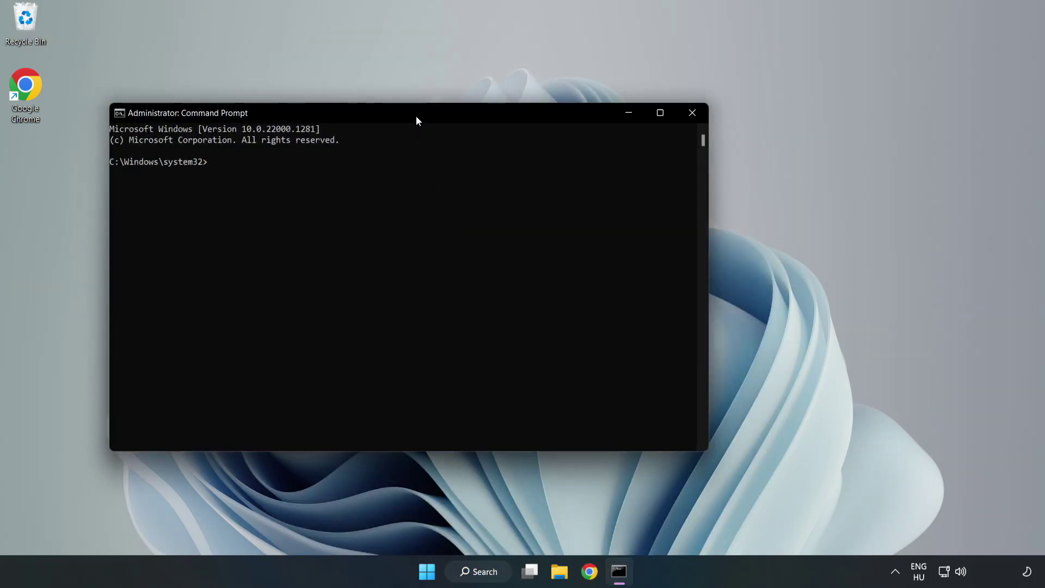
pyautogui.moveTo(415, 116); pyautogui.dragTo(531, 119)
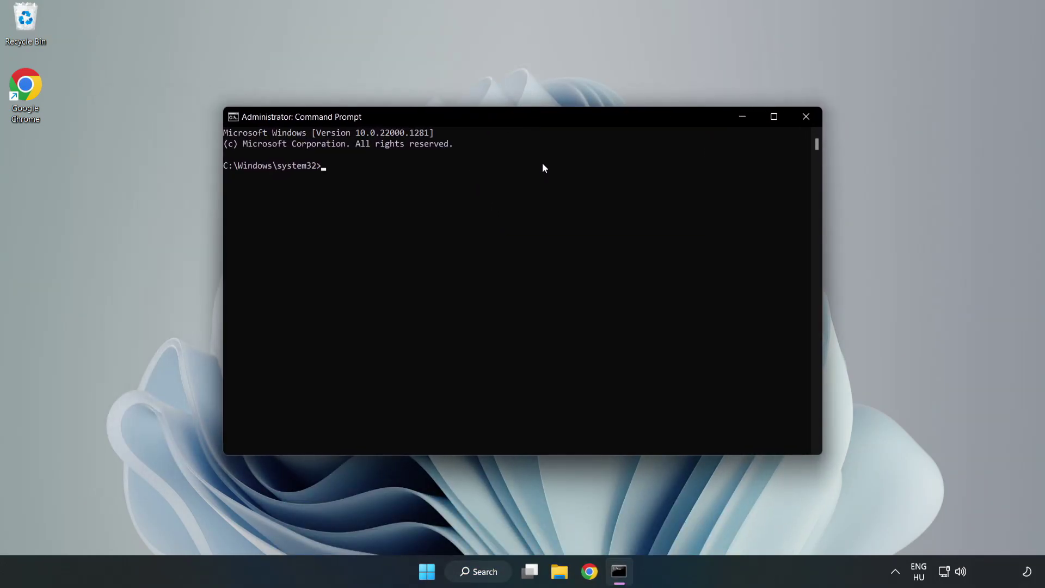
# Step: Run sfc /scannow, confirm no integrity violations, and close Command Prompt
pyautogui.write('sfc')
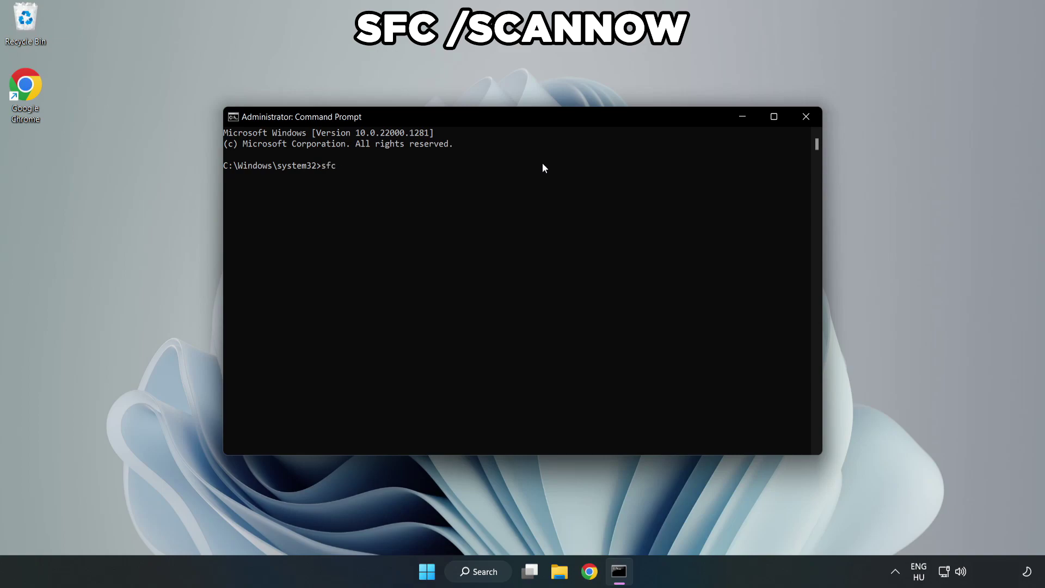
pyautogui.write(' /scannow')
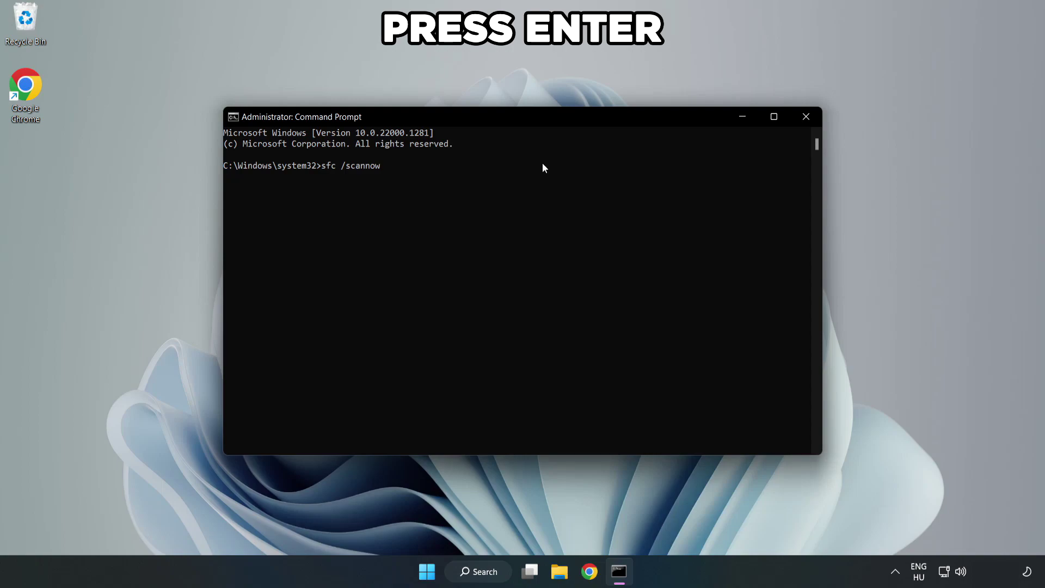
pyautogui.press('Return')
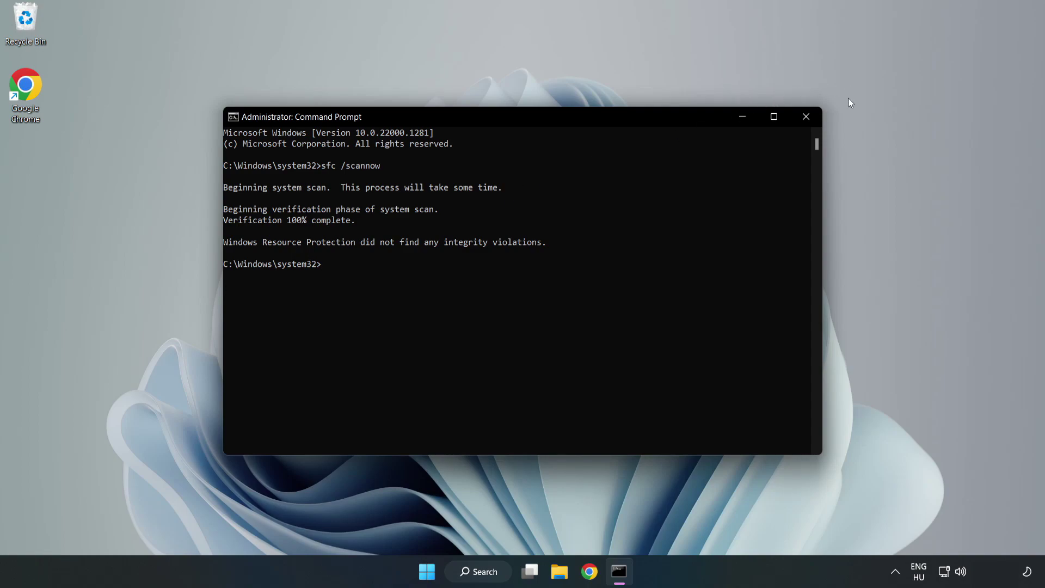
pyautogui.click(805, 121)
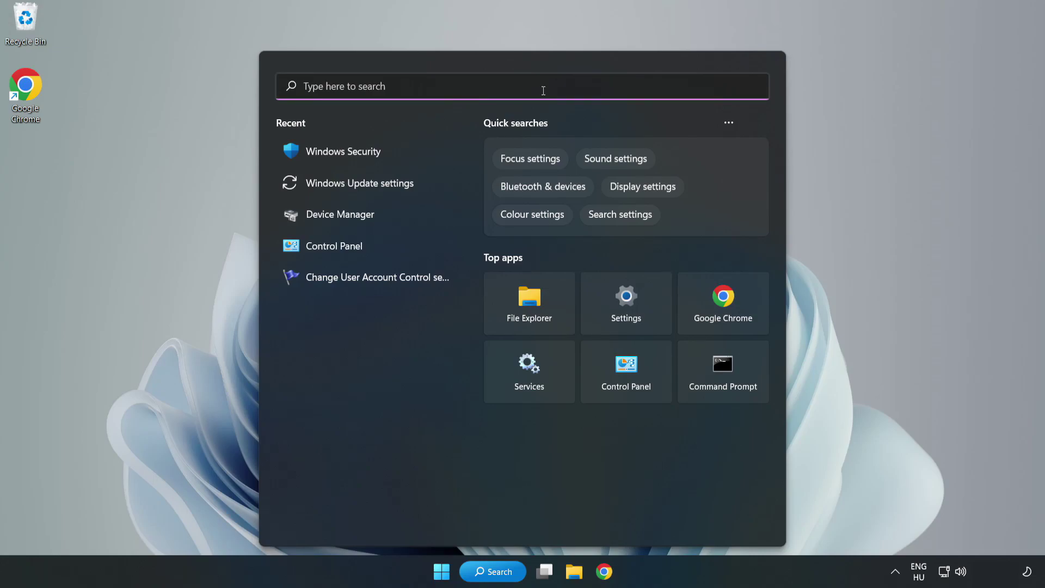
# Step: Search 'security' and launch Windows Security from the best match
pyautogui.write('sec')
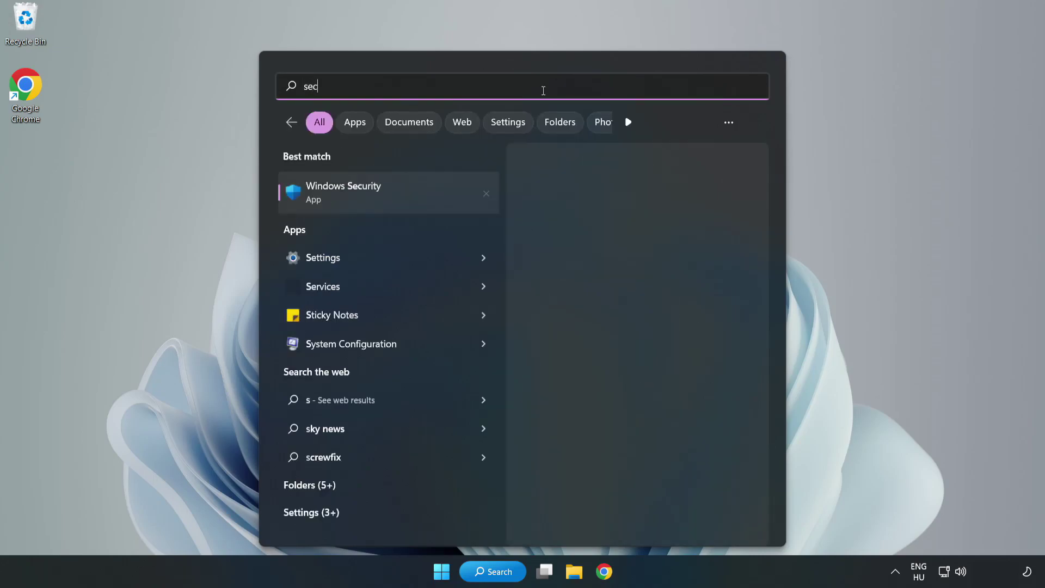
pyautogui.write('urity')
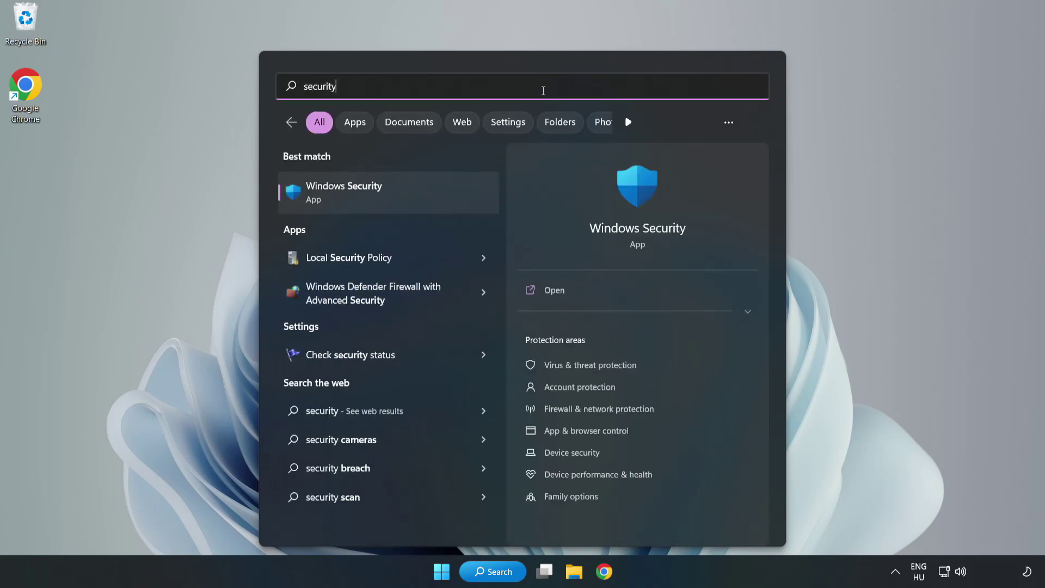
pyautogui.click(379, 201)
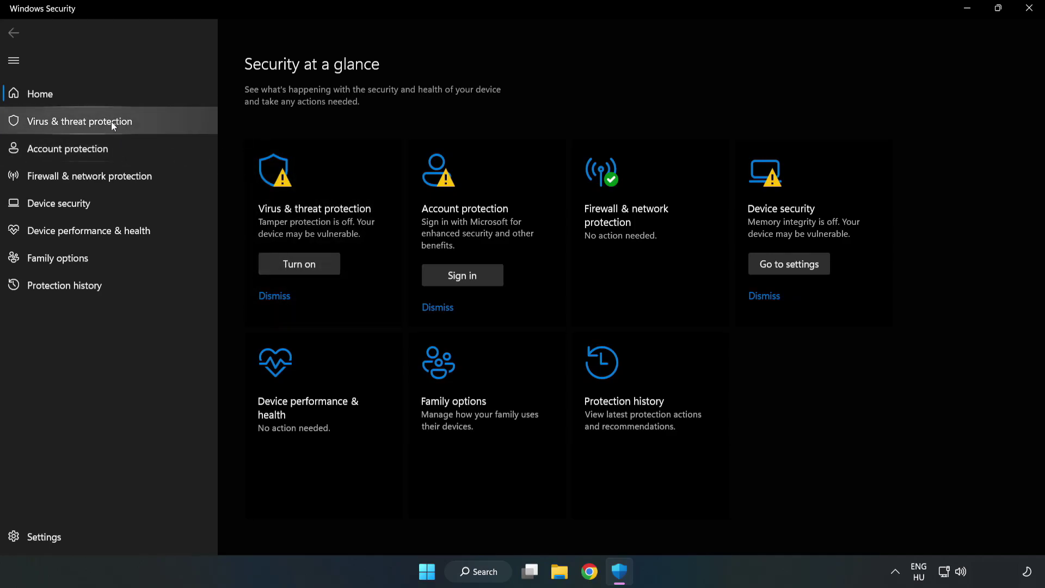
# Step: Go to Virus & threat protection settings and reach Add or remove exclusions
pyautogui.click(68, 125)
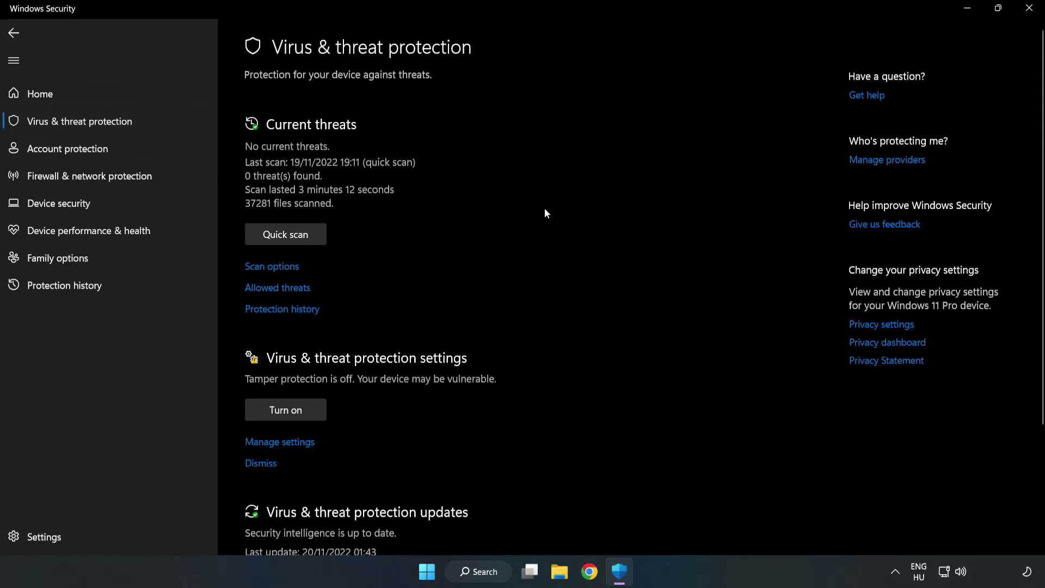
pyautogui.scroll(-3, 546, 212)
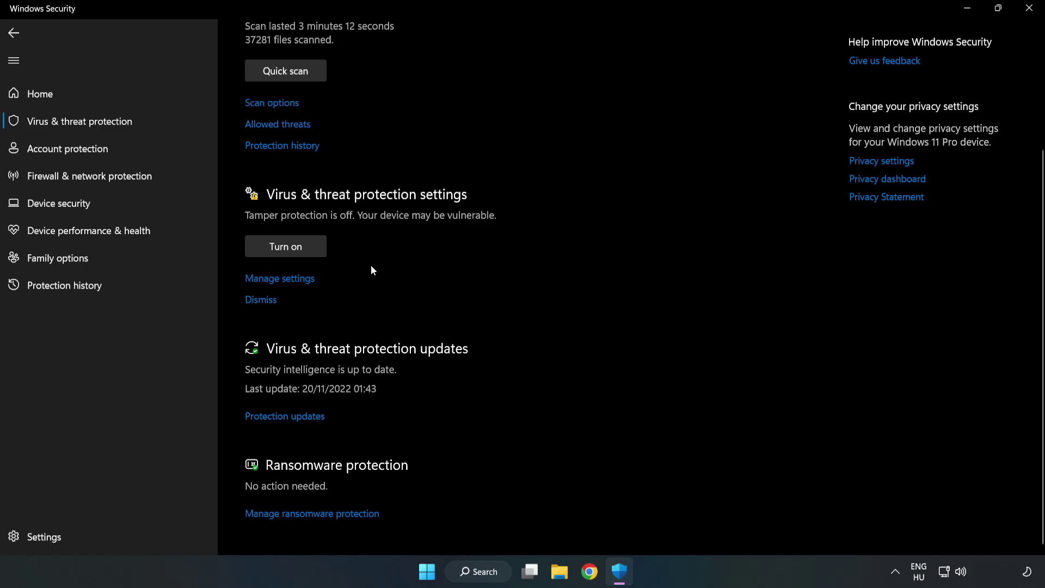
pyautogui.click(287, 284)
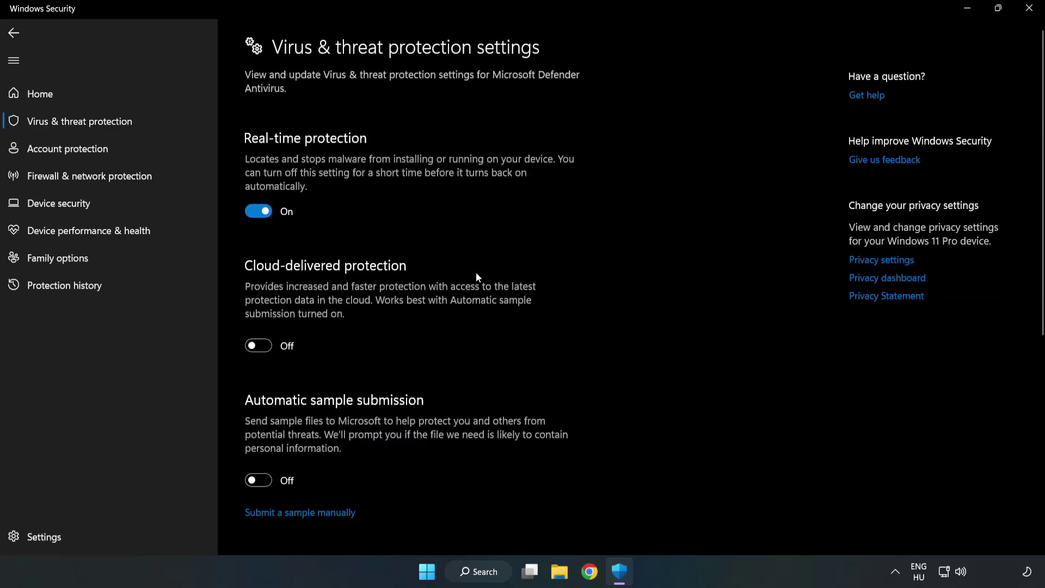
pyautogui.scroll(-5, 665, 274)
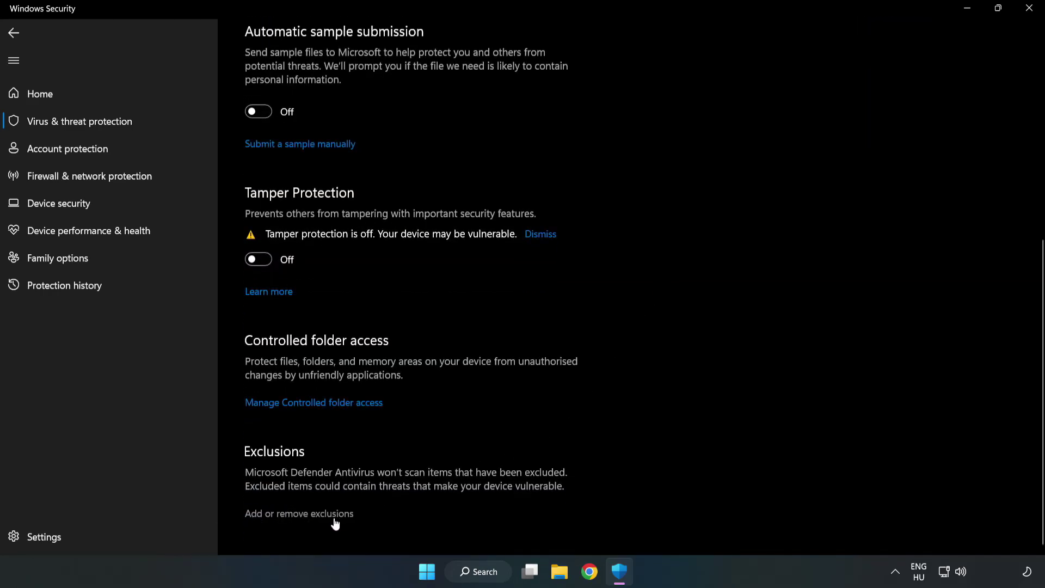
pyautogui.scroll(2, 308, 516)
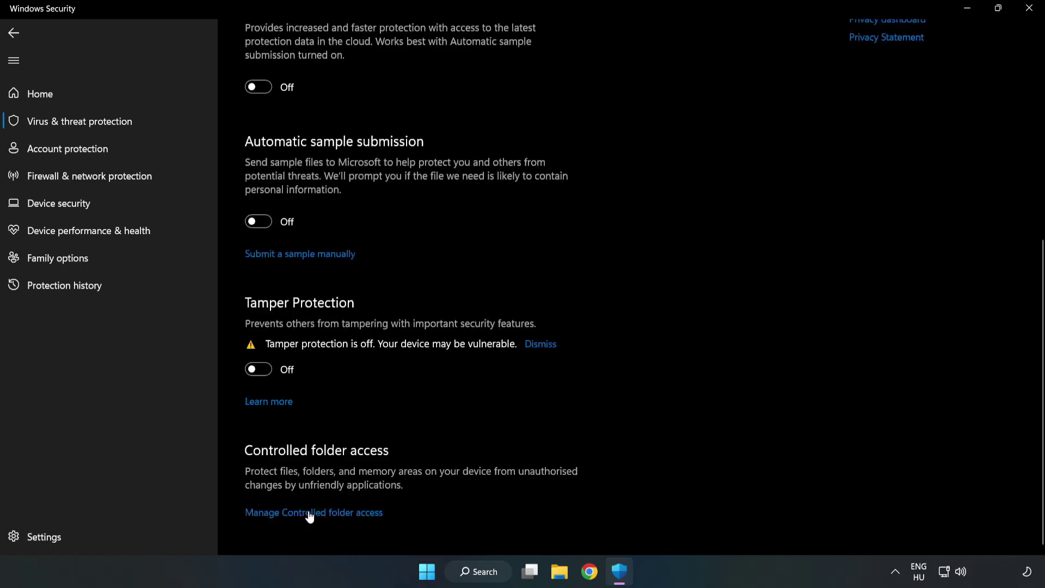
pyautogui.click(310, 516)
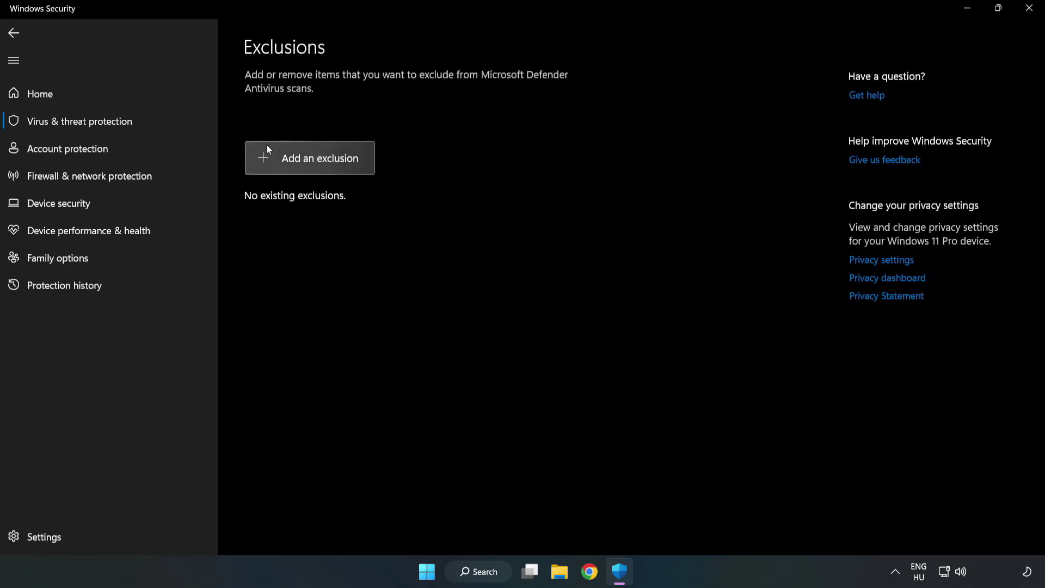
# Step: Add the NOT WORKING APP shortcut in Program Files (x86) as a file exclusion, then close Windows Security
pyautogui.click(320, 165)
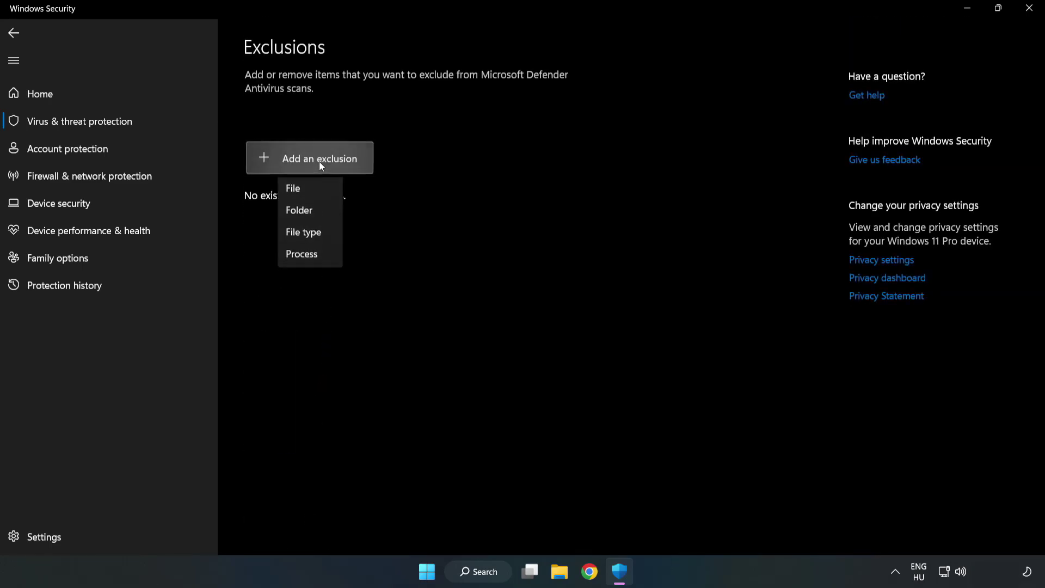
pyautogui.click(298, 191)
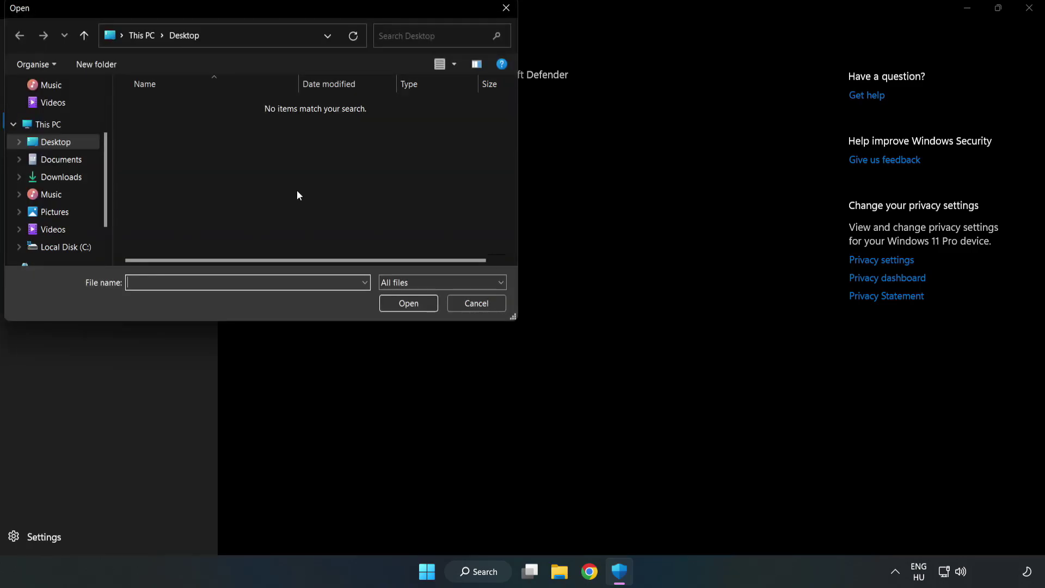
pyautogui.moveTo(281, 24); pyautogui.dragTo(482, 115)
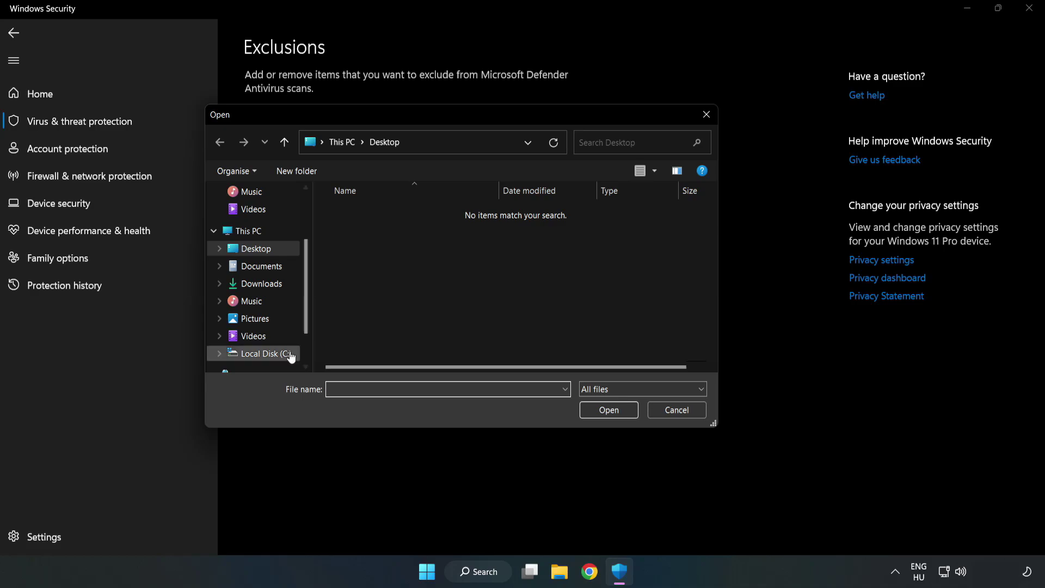
pyautogui.click(268, 354)
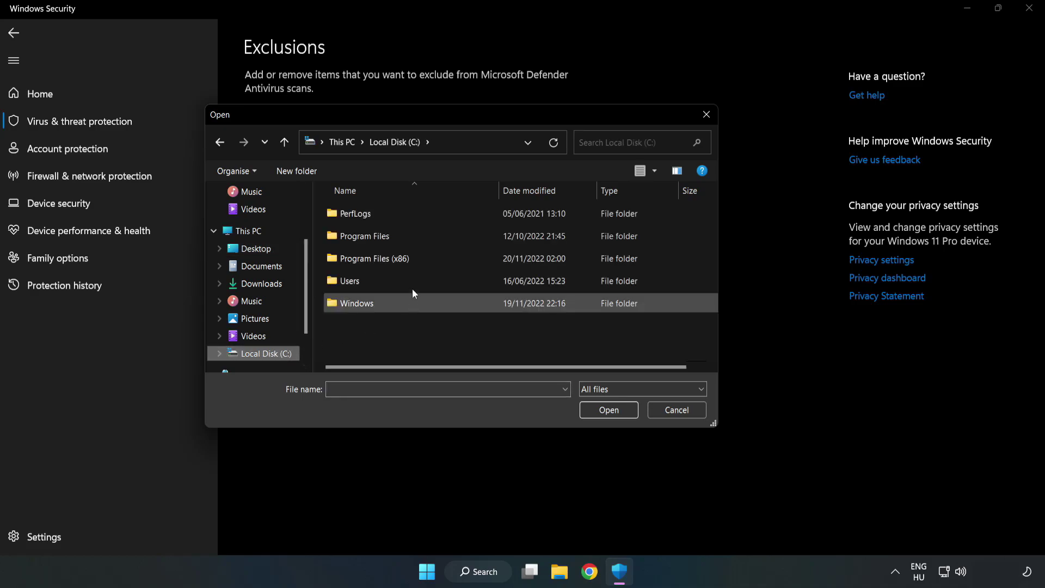
pyautogui.doubleClick(411, 260)
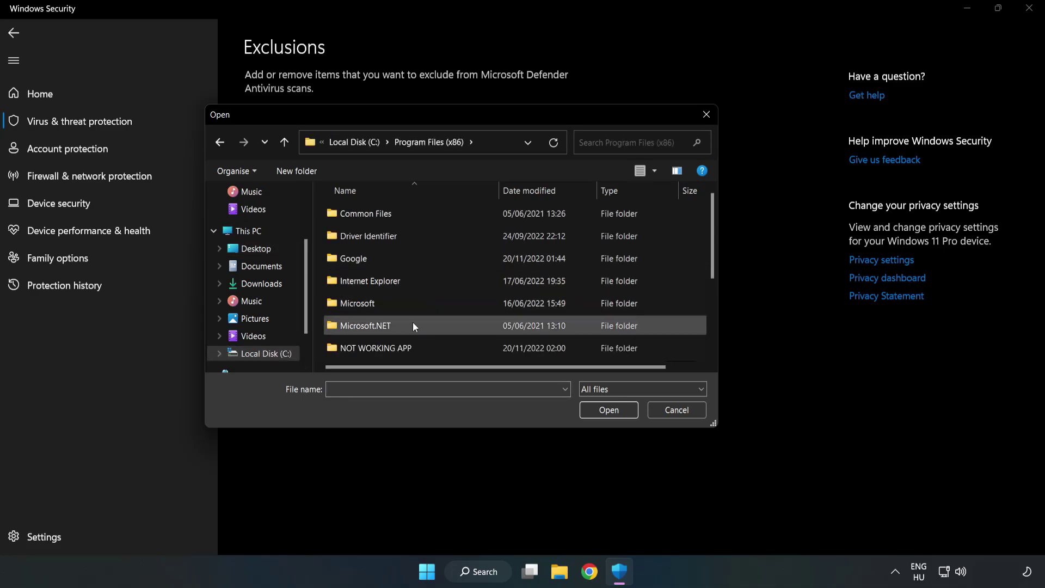
pyautogui.doubleClick(411, 347)
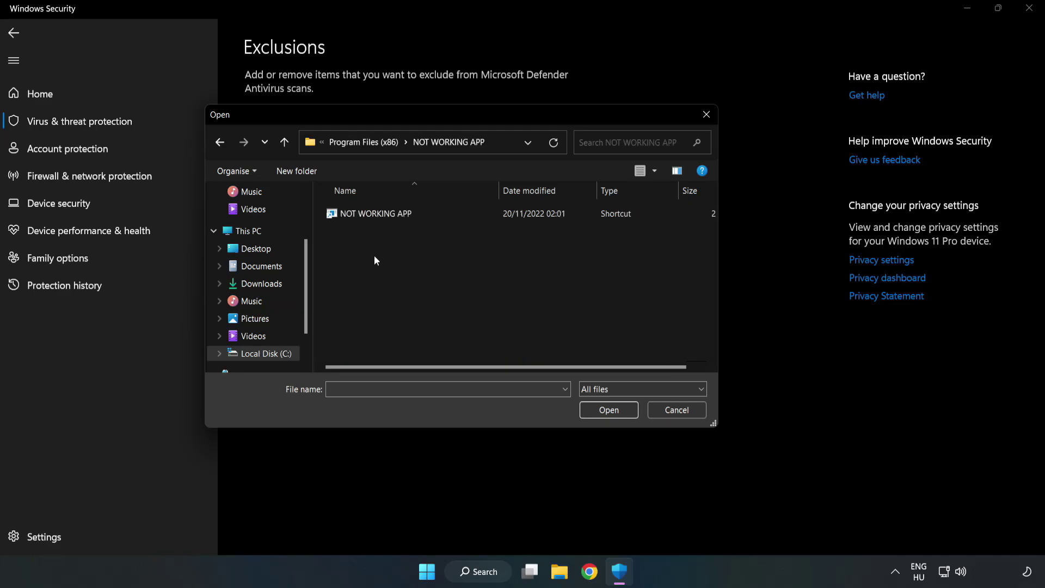
pyautogui.click(368, 212)
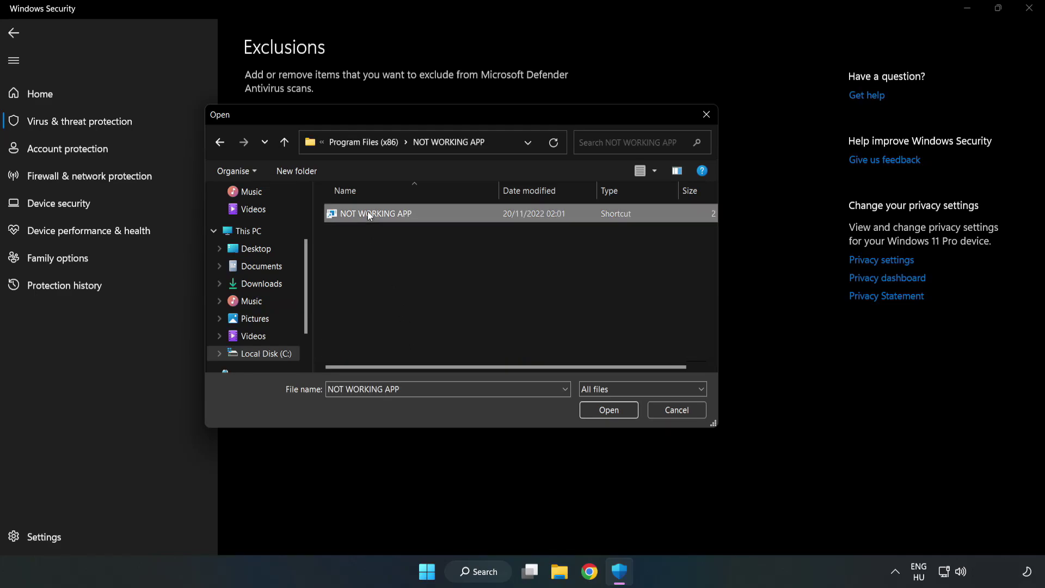
pyautogui.click(608, 410)
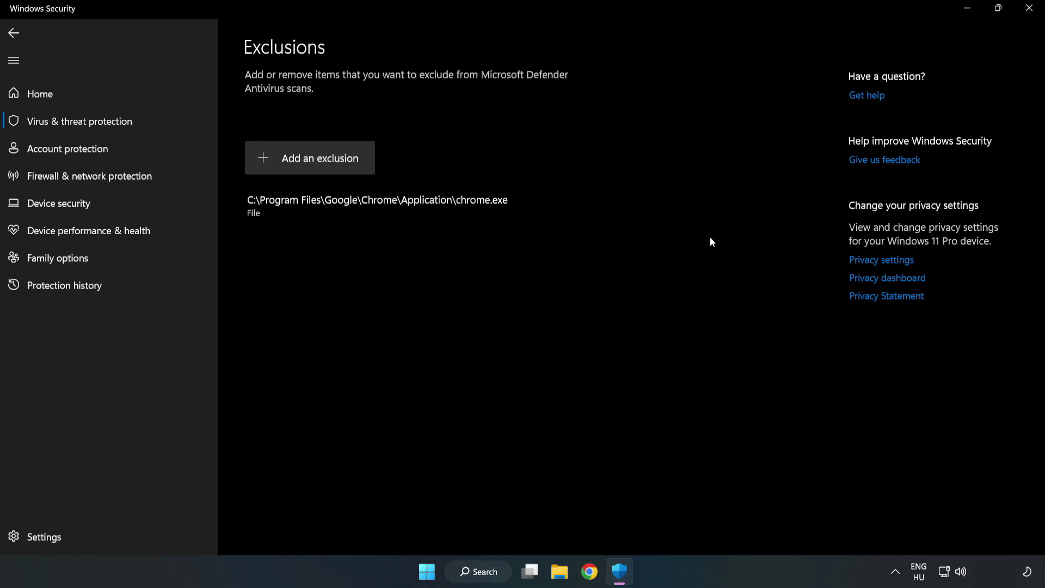
pyautogui.click(1028, 13)
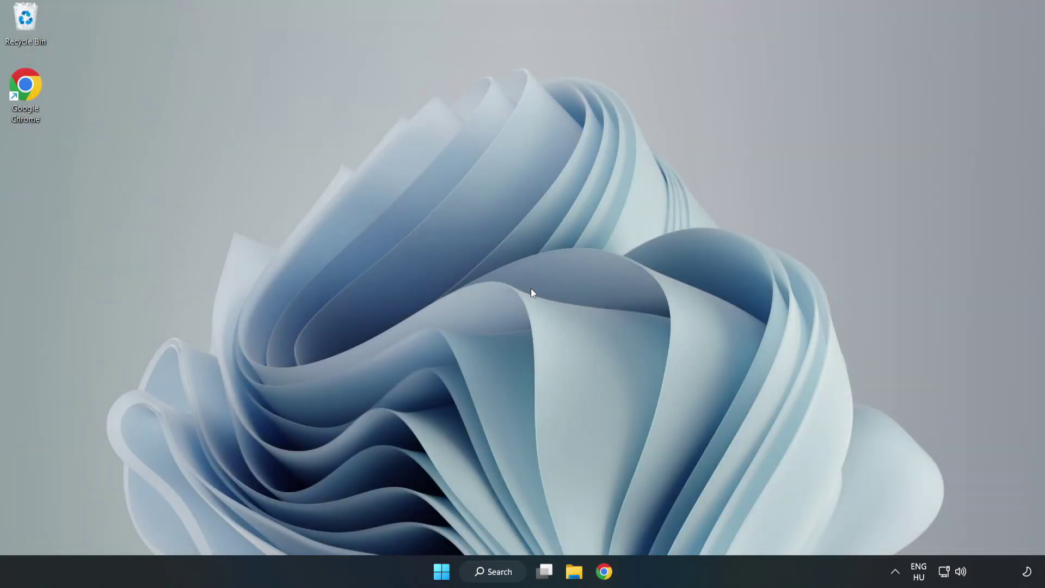
# Step: Show the Start menu power options with Sleep, Shut down and Restart
pyautogui.click(442, 571)
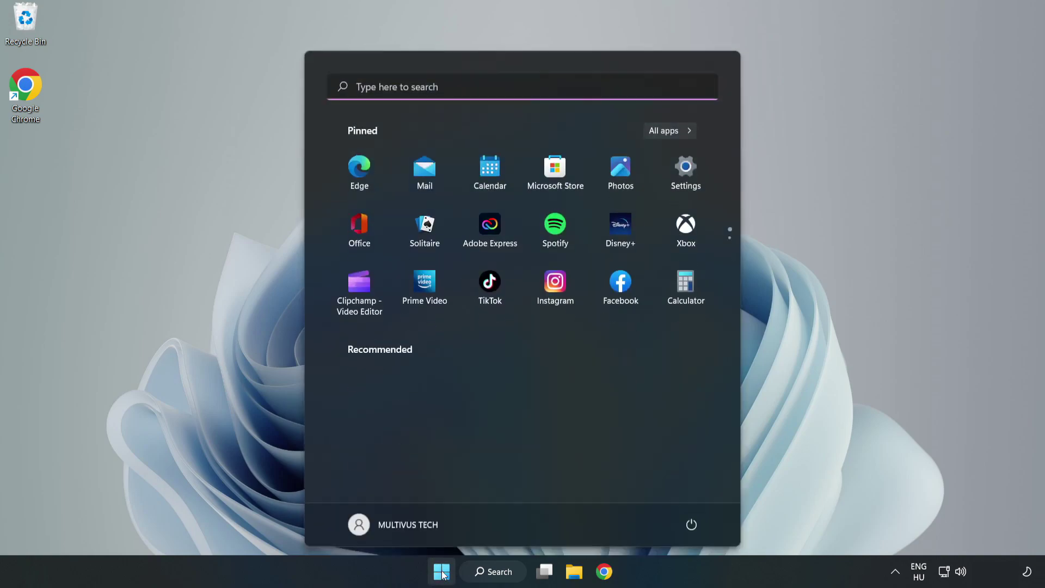
pyautogui.click(692, 524)
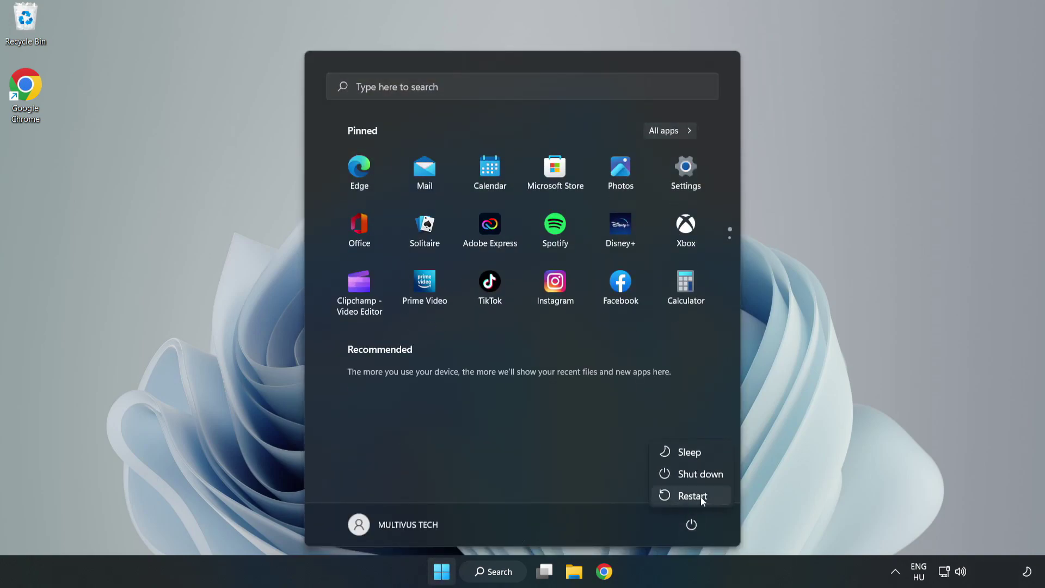